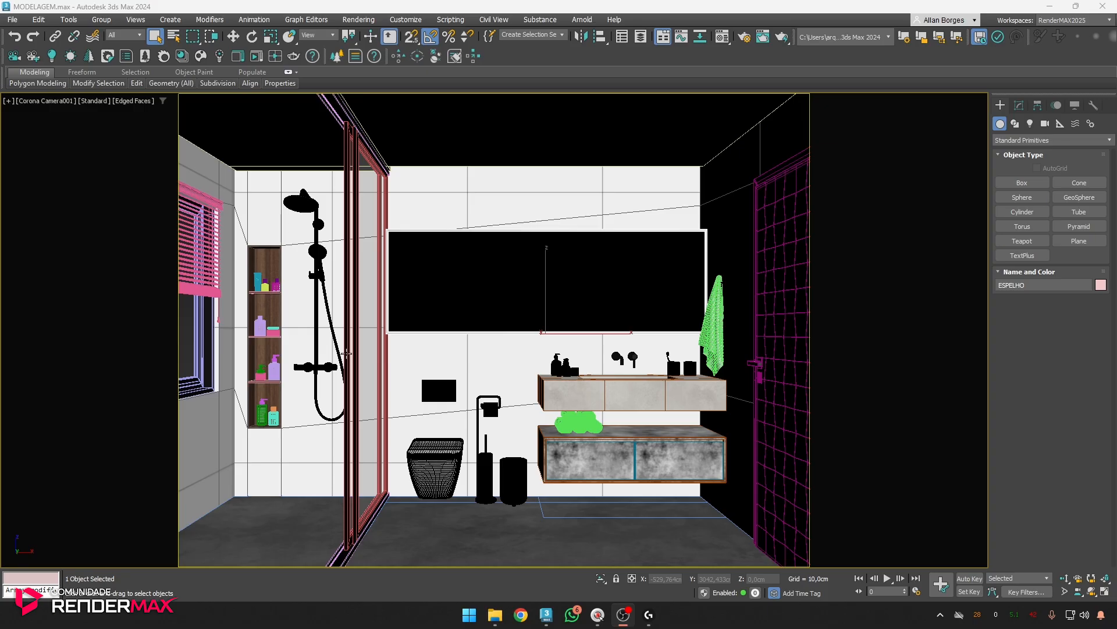
Select Corona Camera001 from the viewport and display its camera parameters
click(46, 102)
click(35, 324)
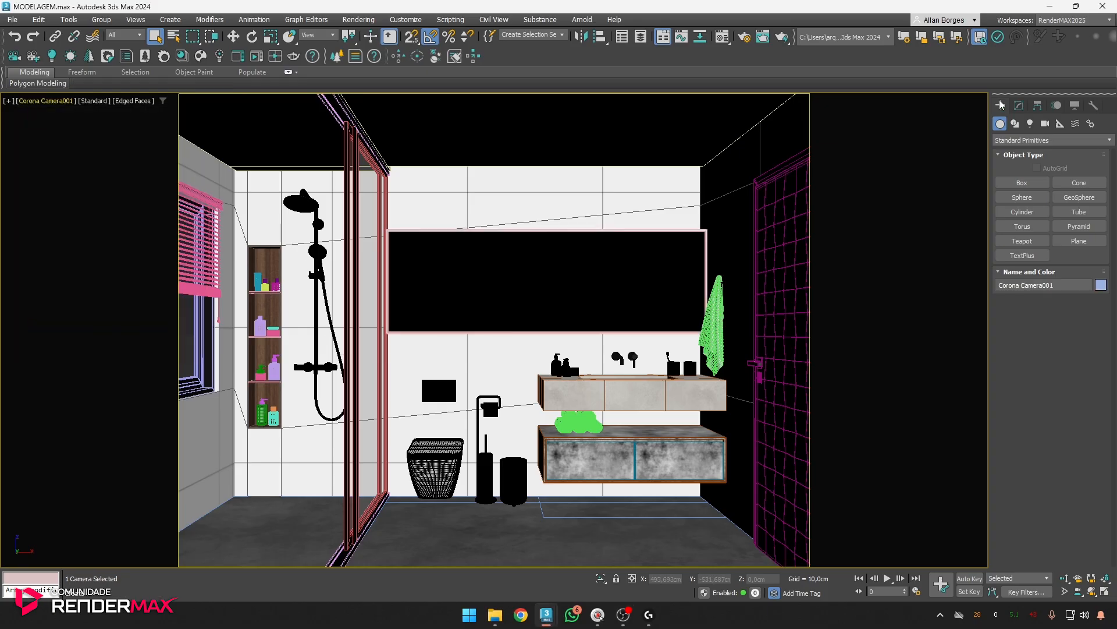
click(1019, 106)
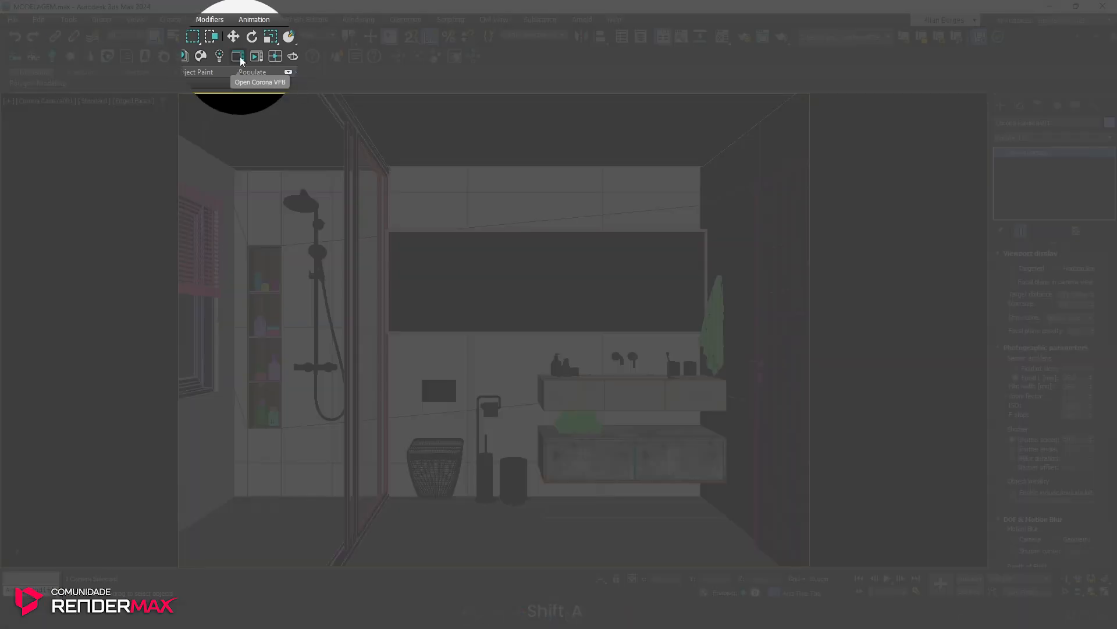
Start an interactive Corona render of the camera view and reposition the frame buffer window
click(238, 56)
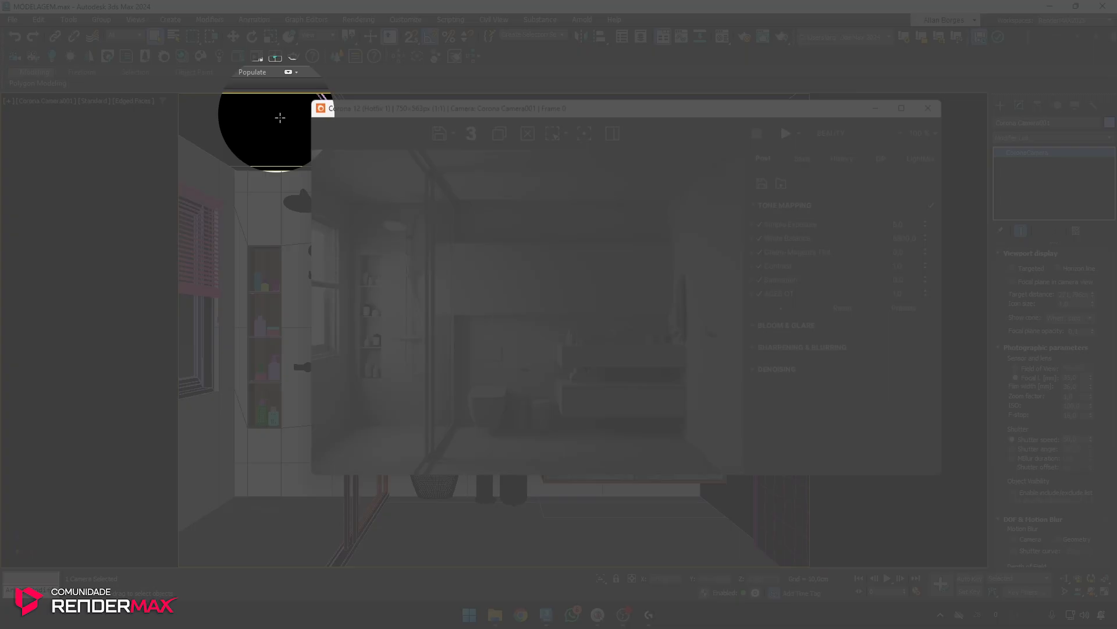
click(931, 107)
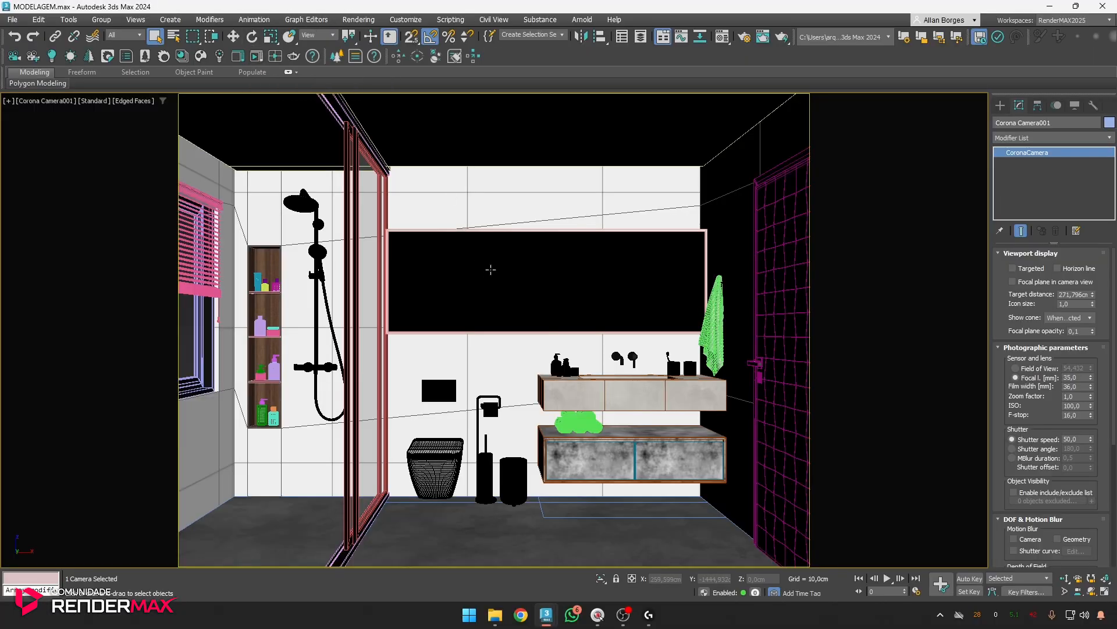
click(518, 358)
key(a)
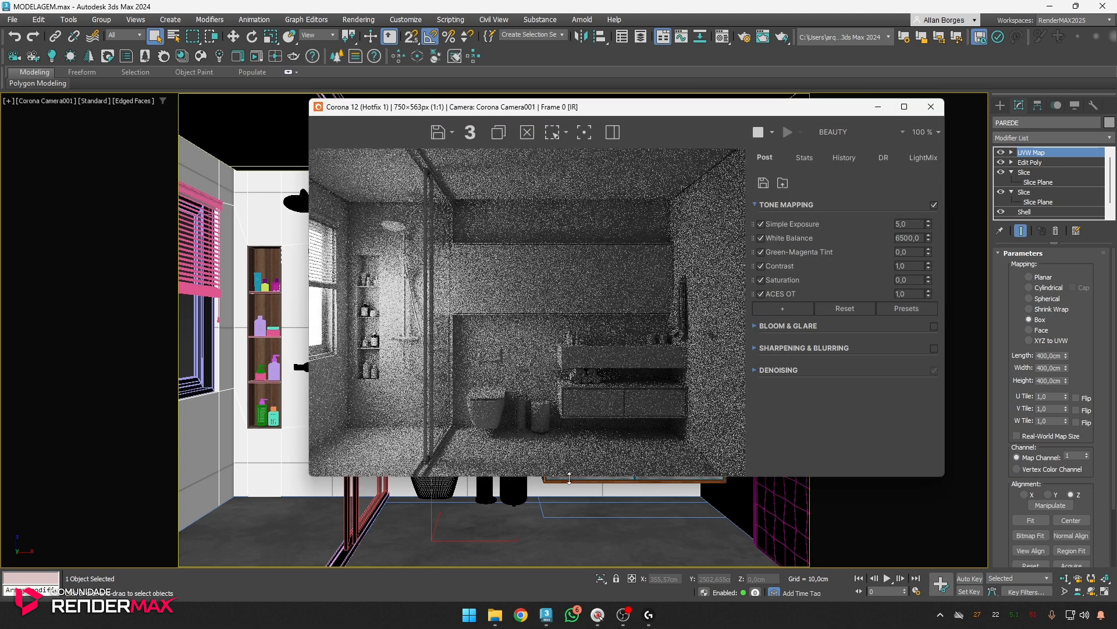
drag(575, 108, 486, 109)
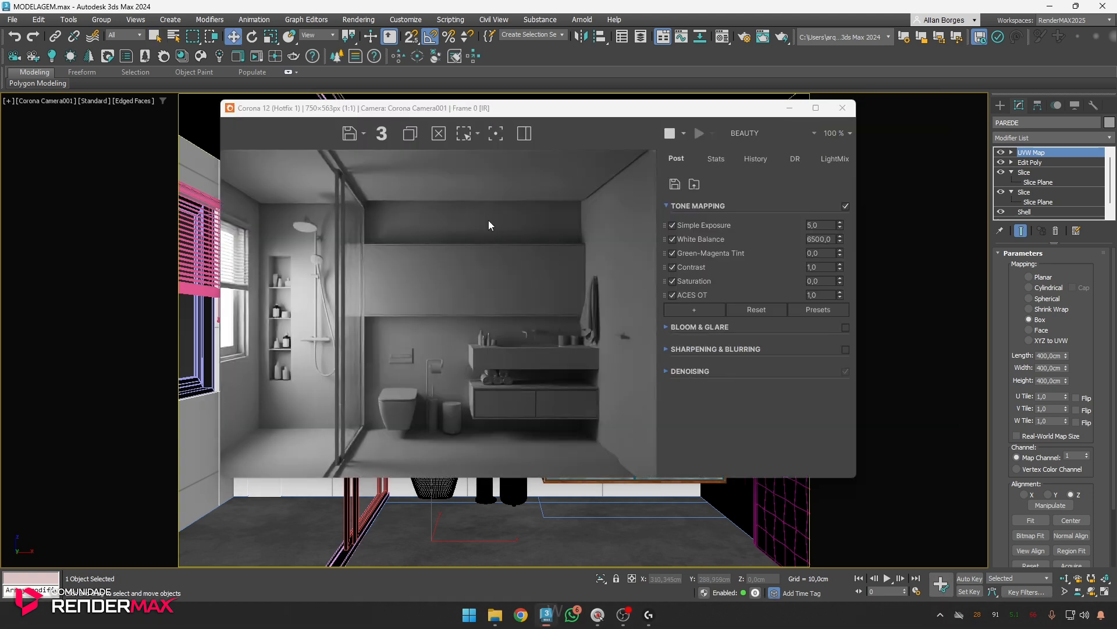
key(w)
Expand the frame buffer's Tone Mapping settings and set Simple Exposure to 0
click(736, 207)
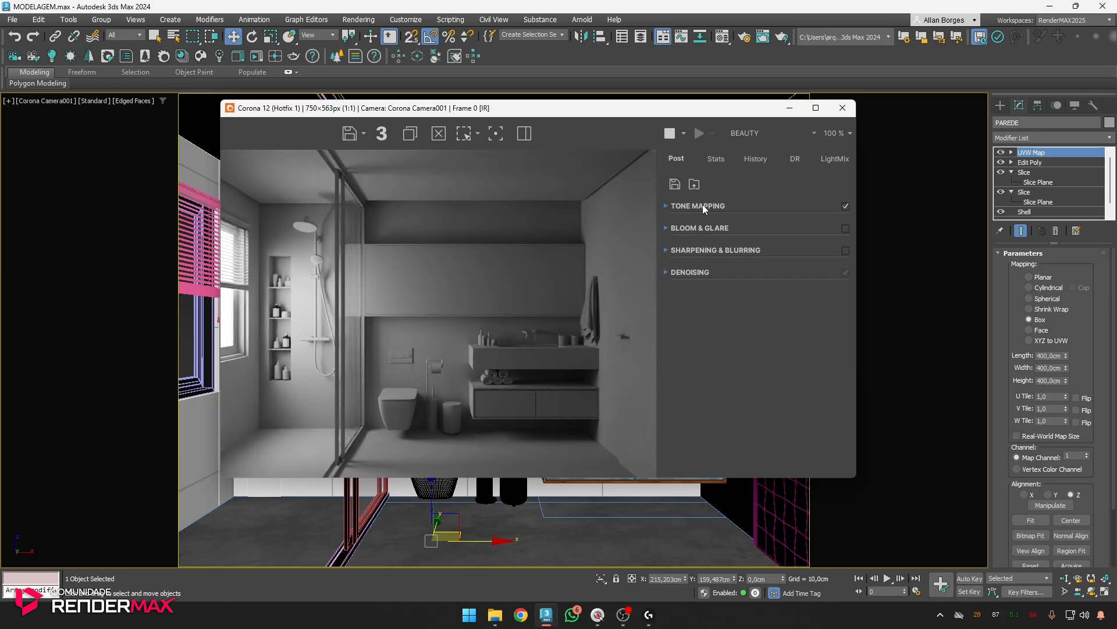
click(703, 205)
click(692, 204)
click(689, 206)
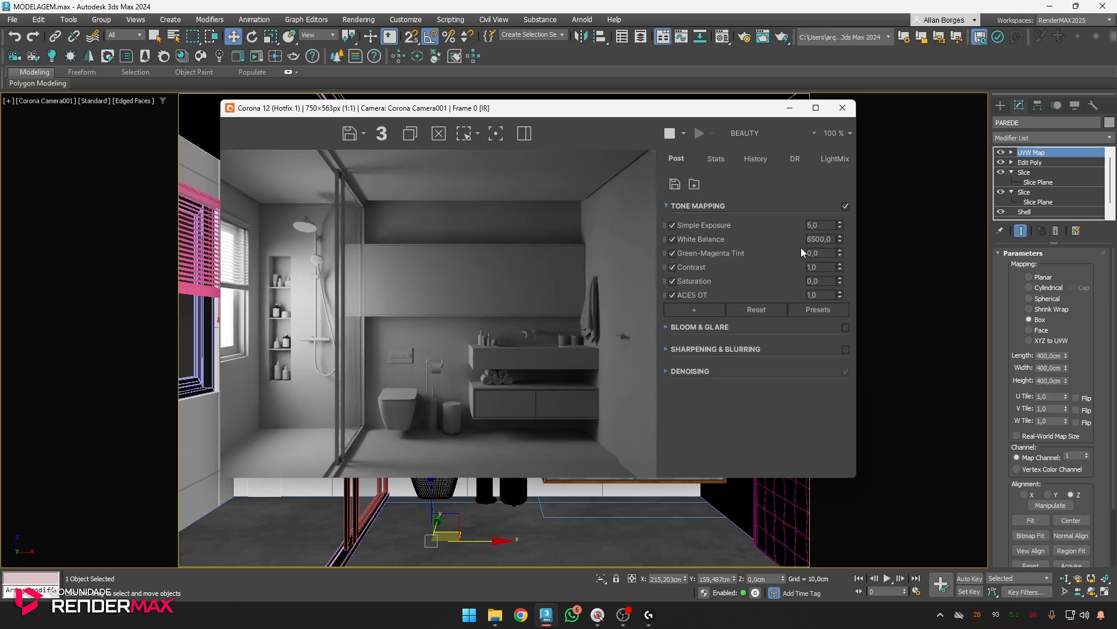
click(810, 223)
text(0)
key(Return)
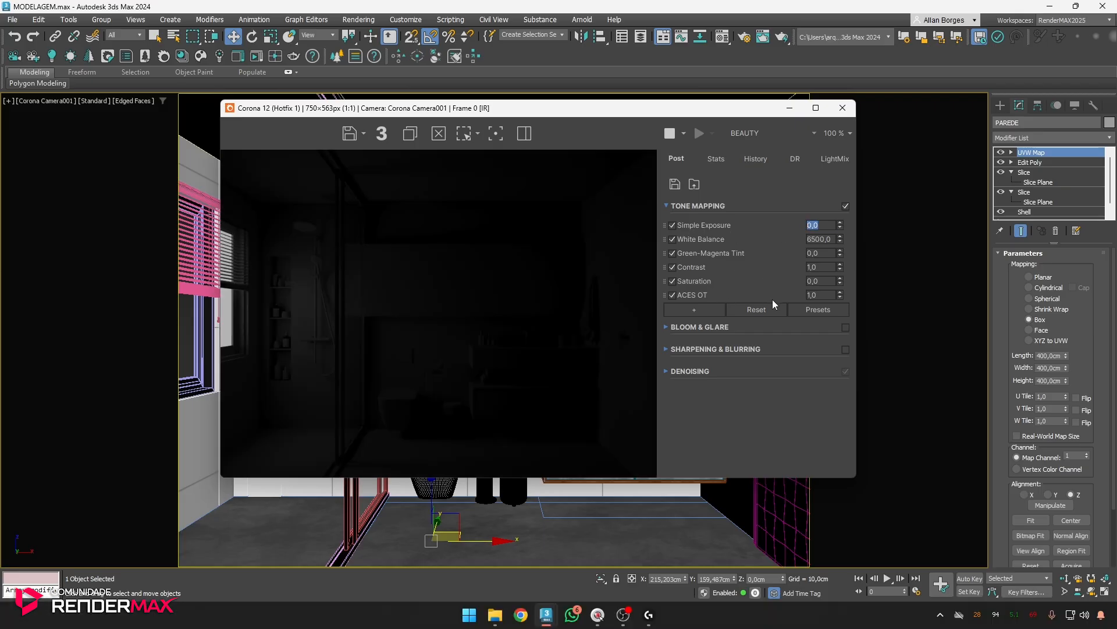
Load the post-processing settings file VFB_RENDERMAX.conf from the MAX ESSENTIALS folder into the frame buffer
click(694, 185)
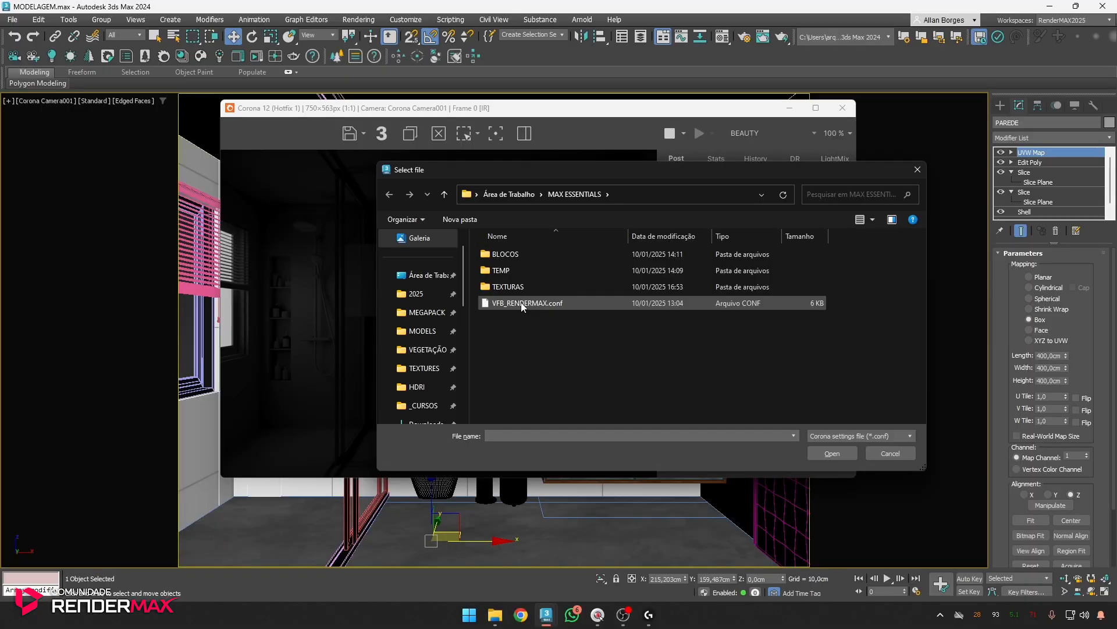
click(521, 304)
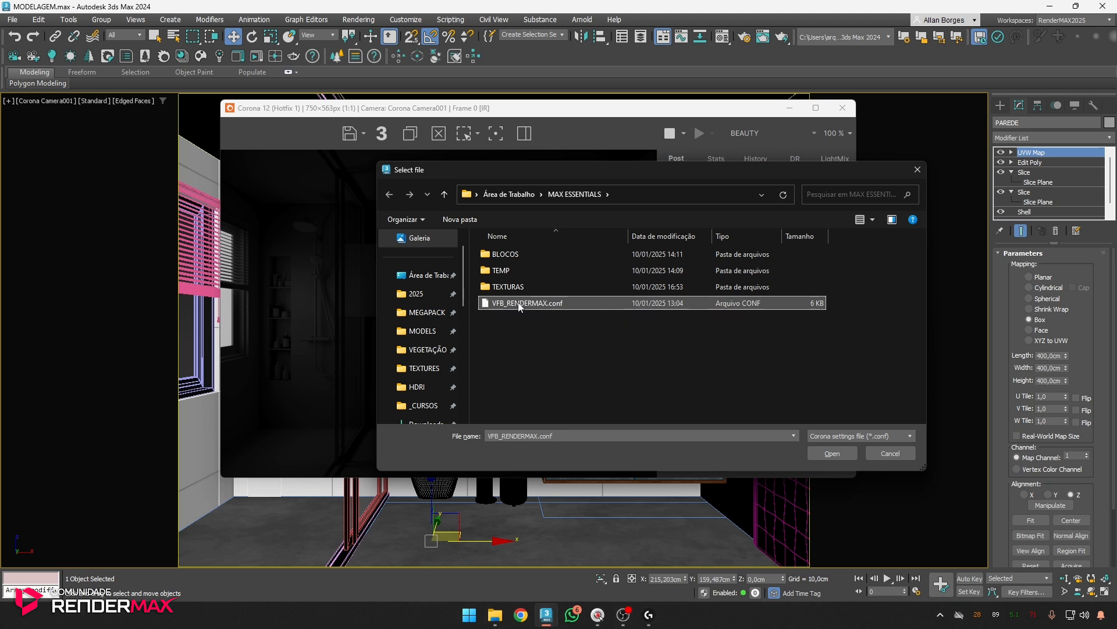
click(836, 454)
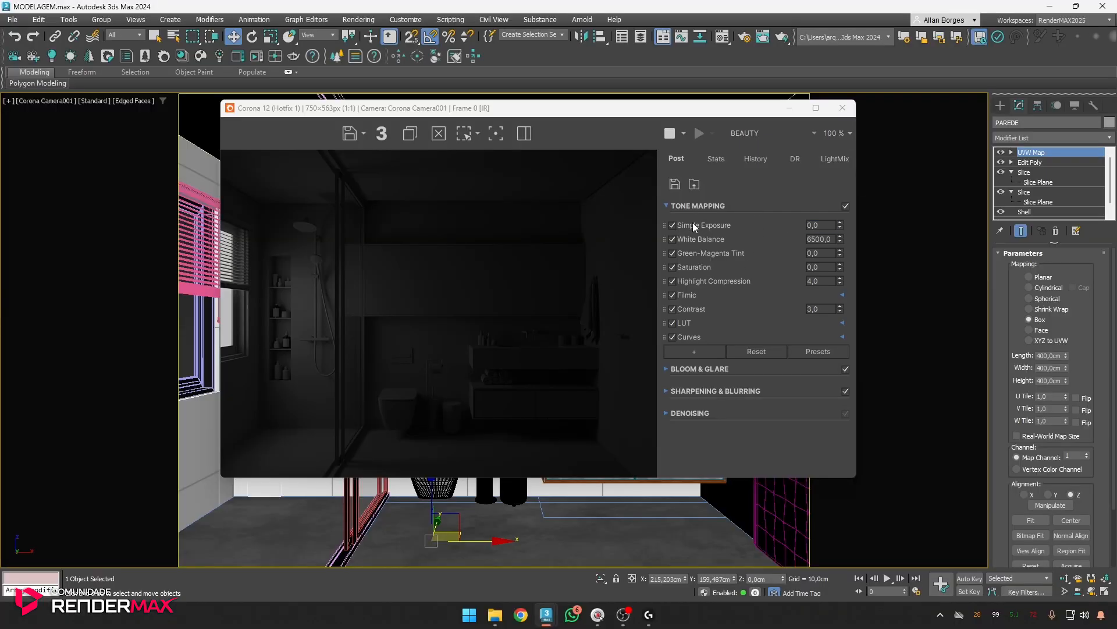
Compare the render's brightness by switching Simple Exposure between 5, 0 and 2
double_click(825, 224)
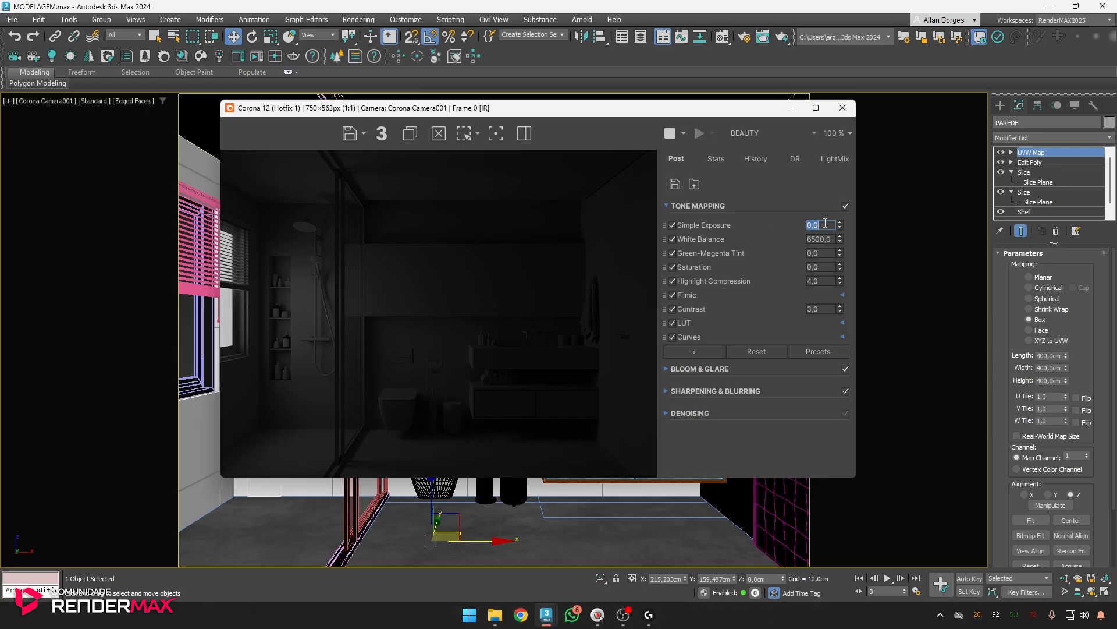
text(5)
key(Return)
text(0)
key(Return)
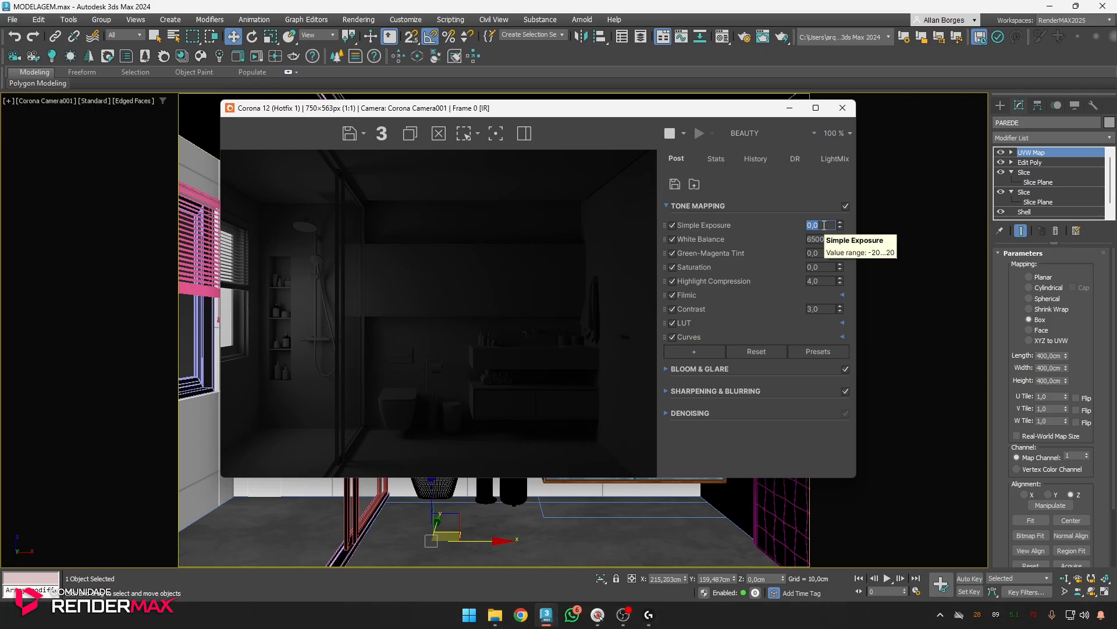
text(5)
key(Return)
text(0)
key(Return)
text(2)
key(Return)
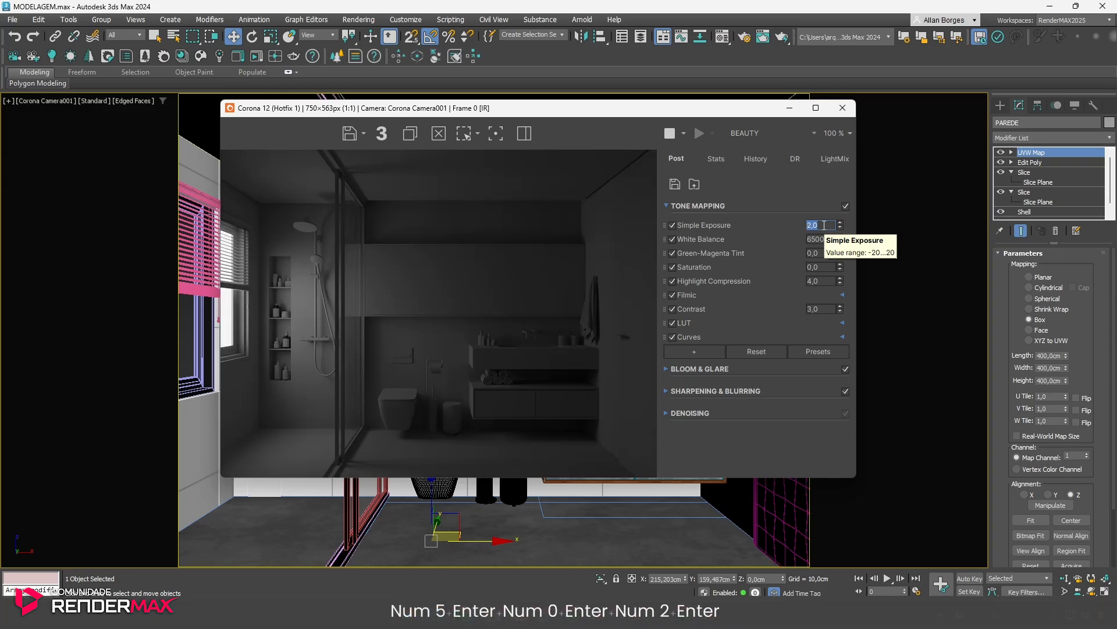
Set Simple Exposure to 5, comparing it once more with 0
text(5)
key(Return)
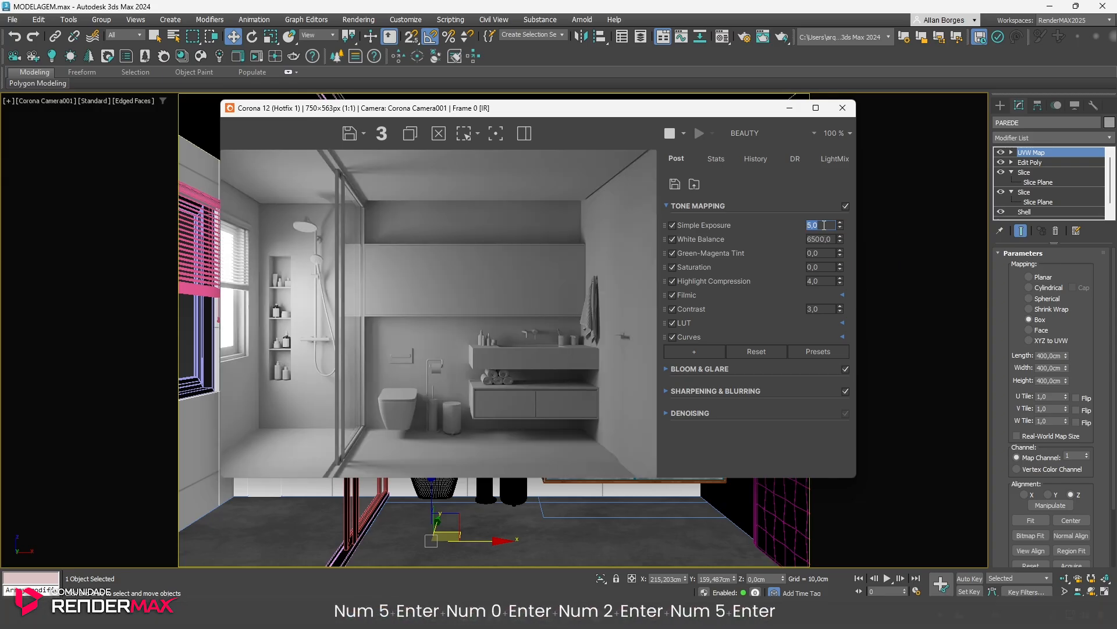
text(0)
key(Return)
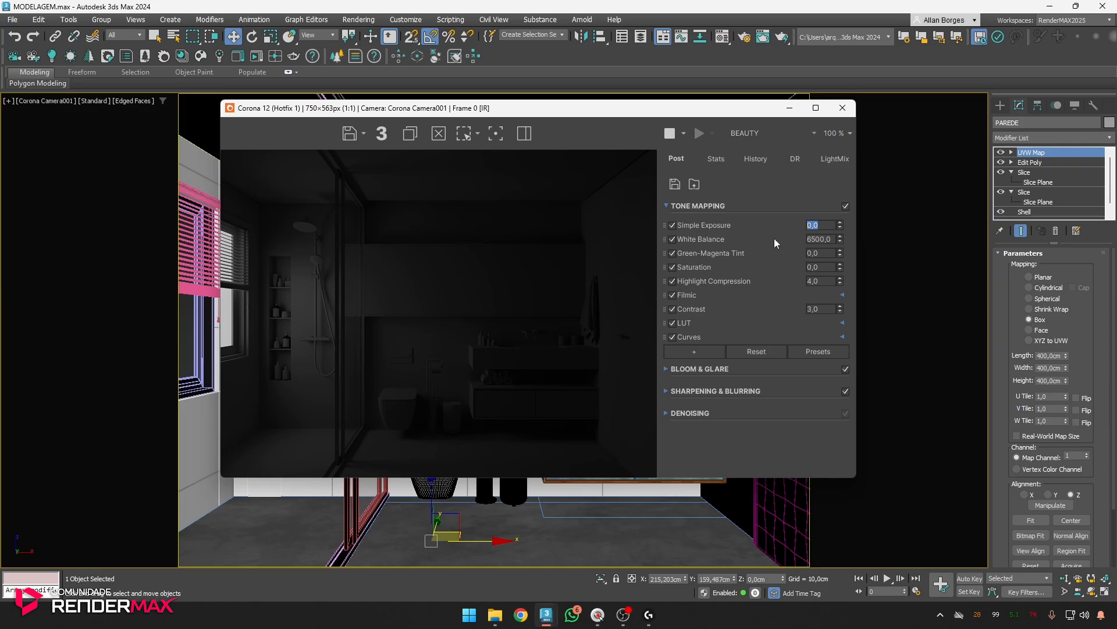
text(5)
key(Return)
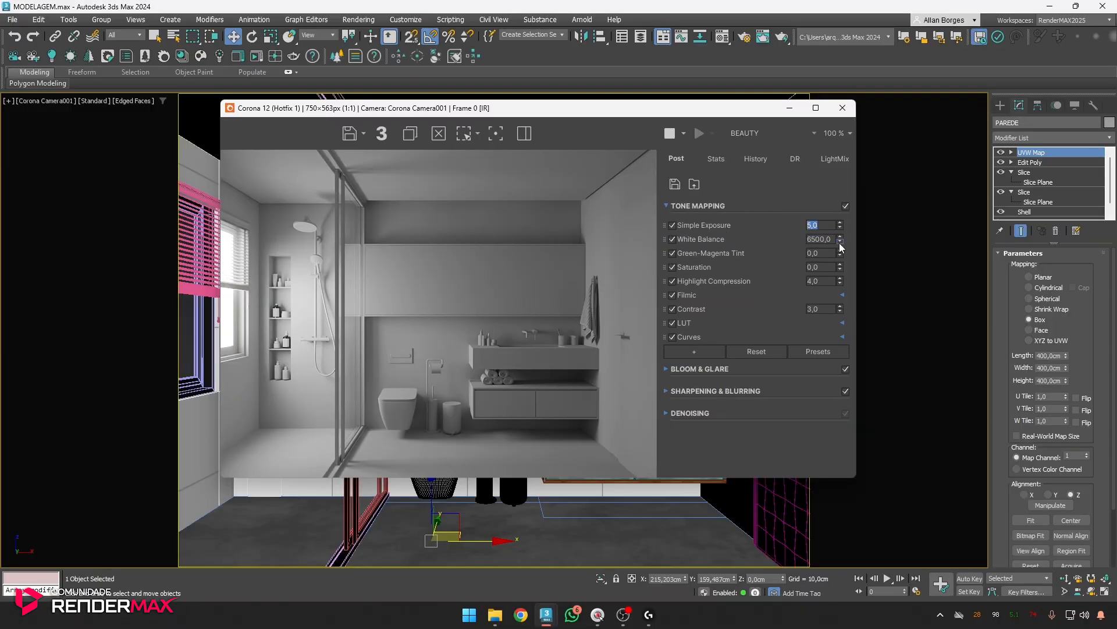
Try shifting the White Balance in two rounds, restoring it to 6500 each time
drag(839, 243, 802, 225)
text(6500)
key(Return)
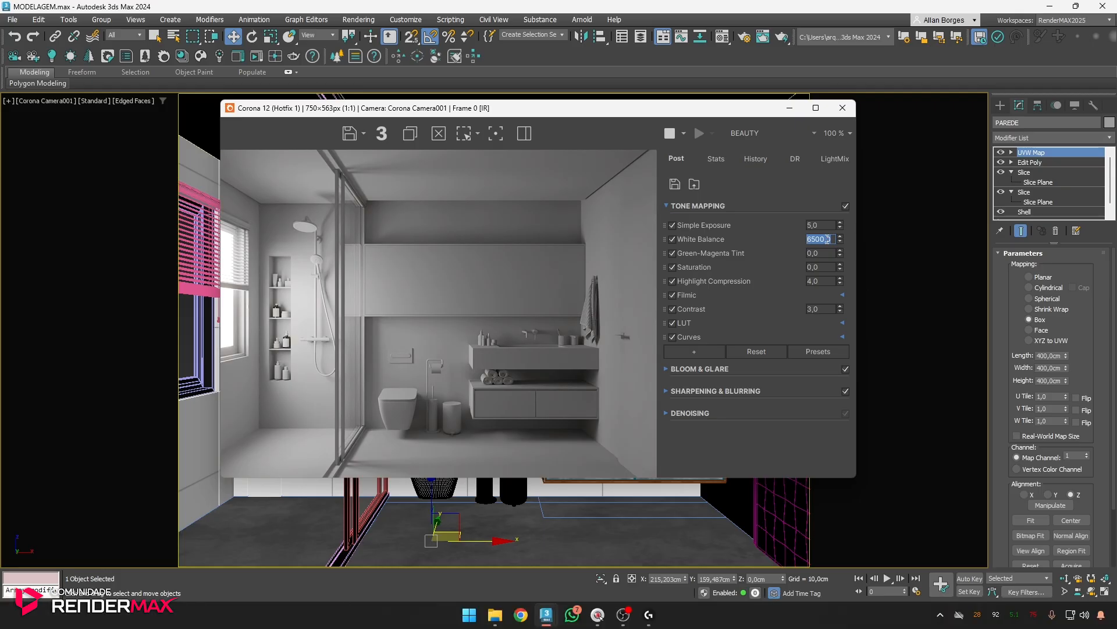
drag(840, 237, 837, 198)
text(6500)
key(Return)
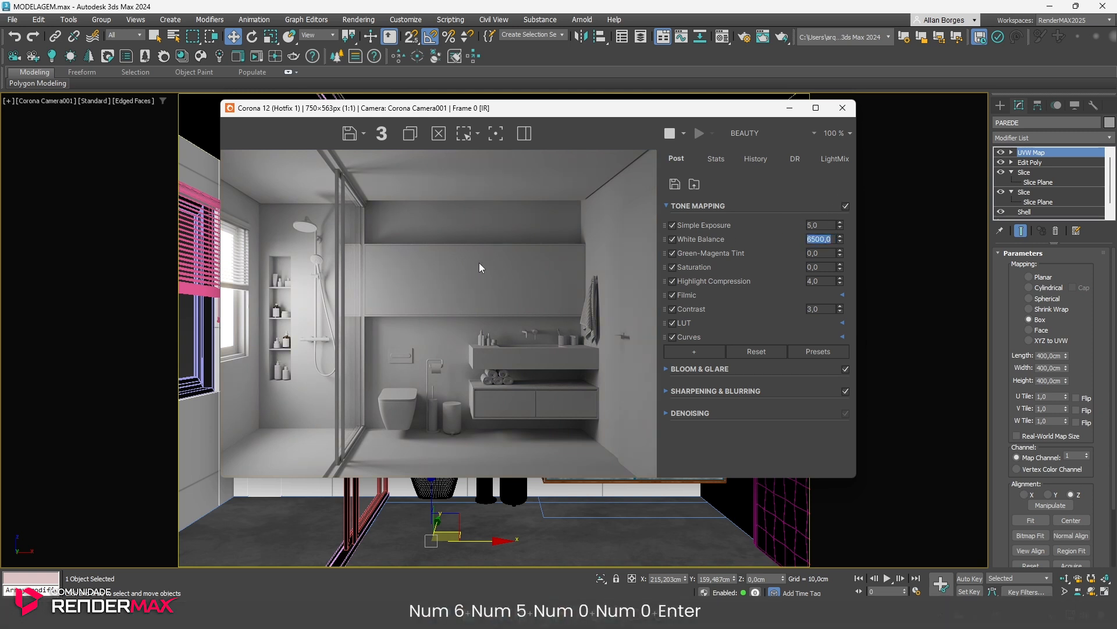
Inspect the pixel colour values on the render's back wall and take a screen snip of the 8-bit RGB read-out
click(432, 271)
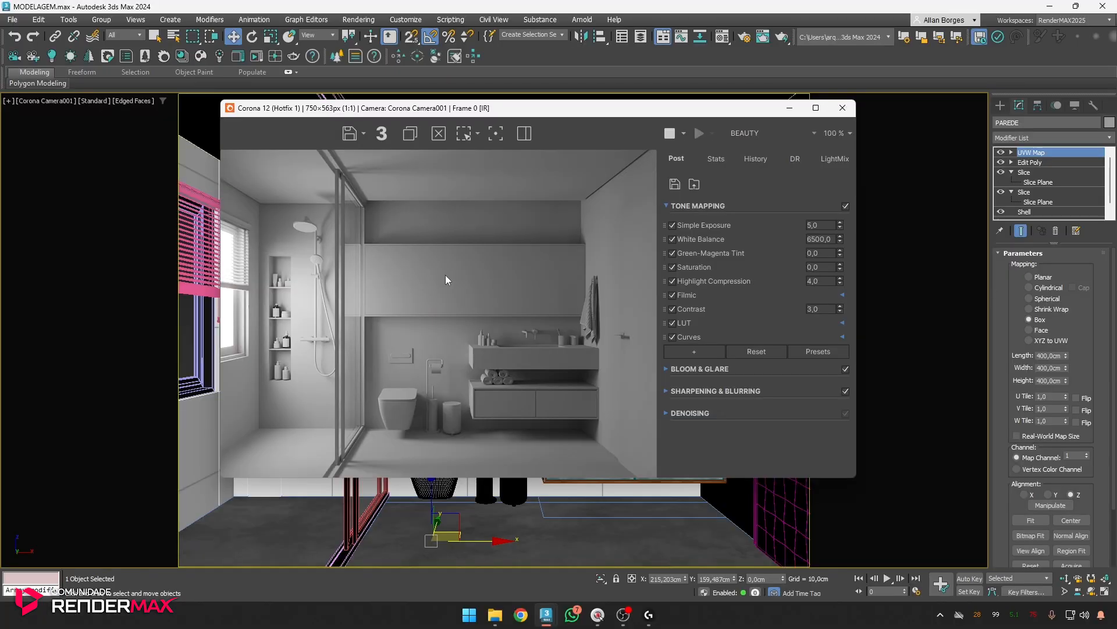
click(457, 276)
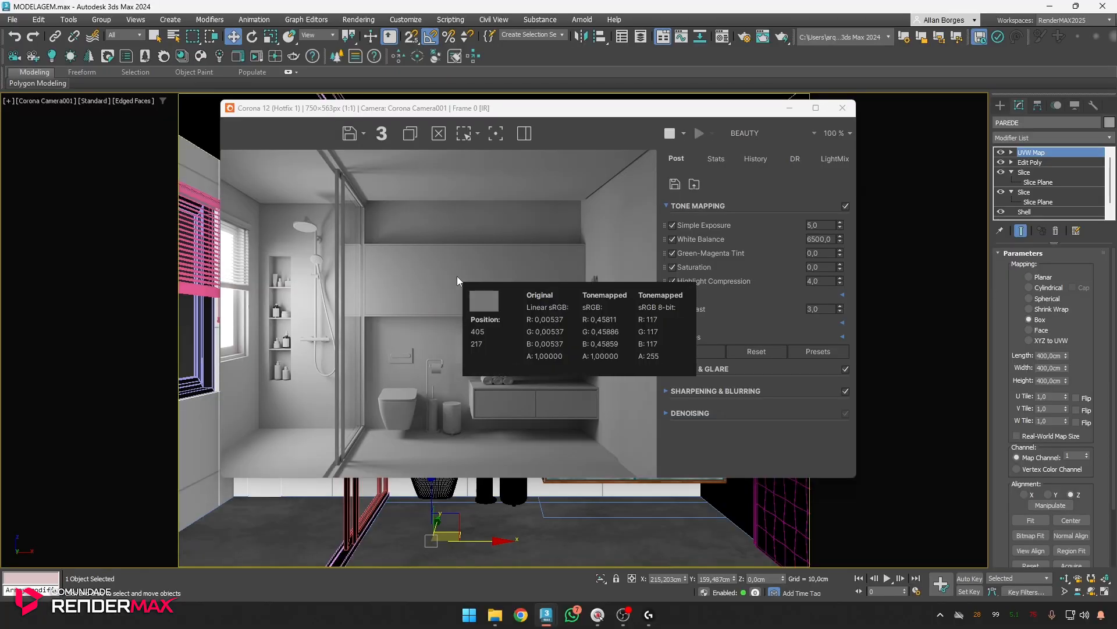
key(ctrl)
key(ctrl)
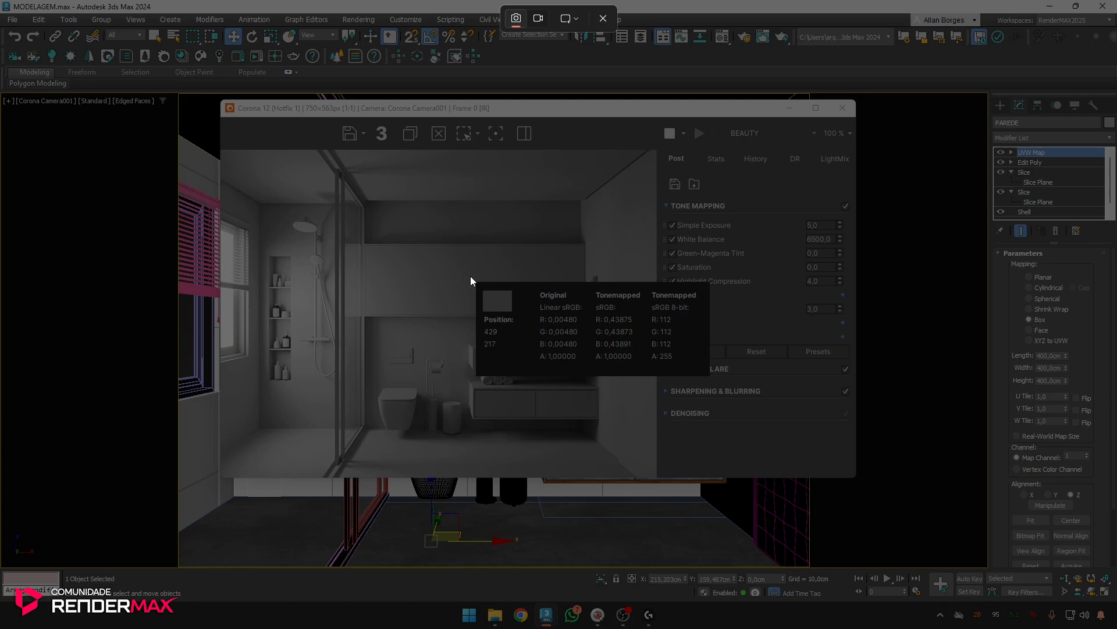
drag(651, 290, 716, 372)
right_drag(384, 242, 454, 266)
click(953, 444)
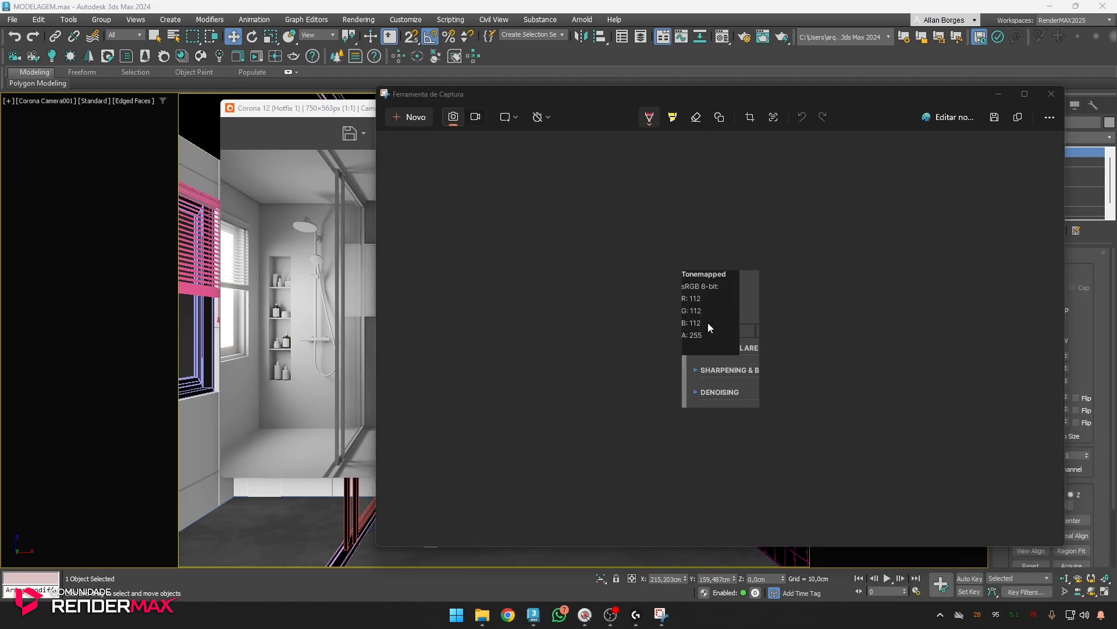
click(1051, 93)
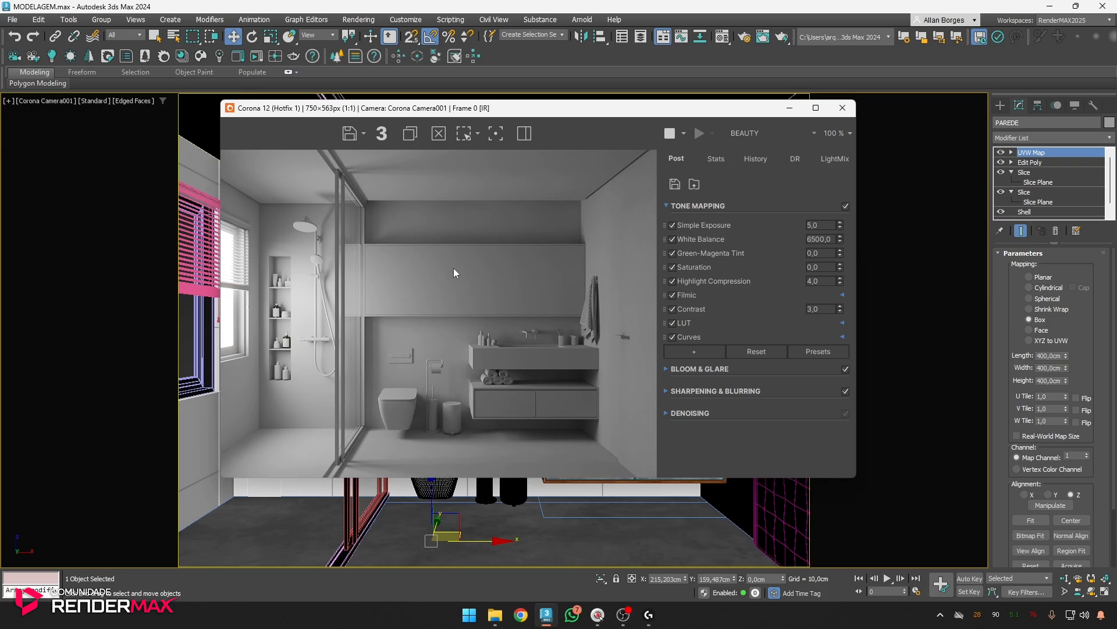
right_drag(473, 285, 425, 267)
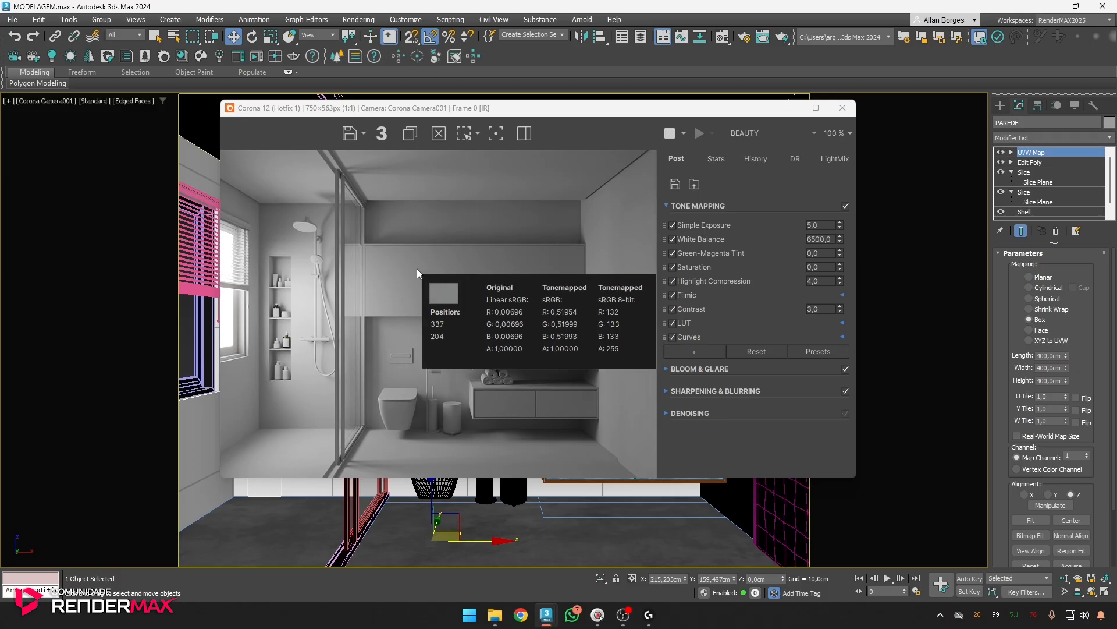
Test a warmer and a cooler White Balance against the back wall's pixel values and restore it to 6500
drag(840, 213, 839, 205)
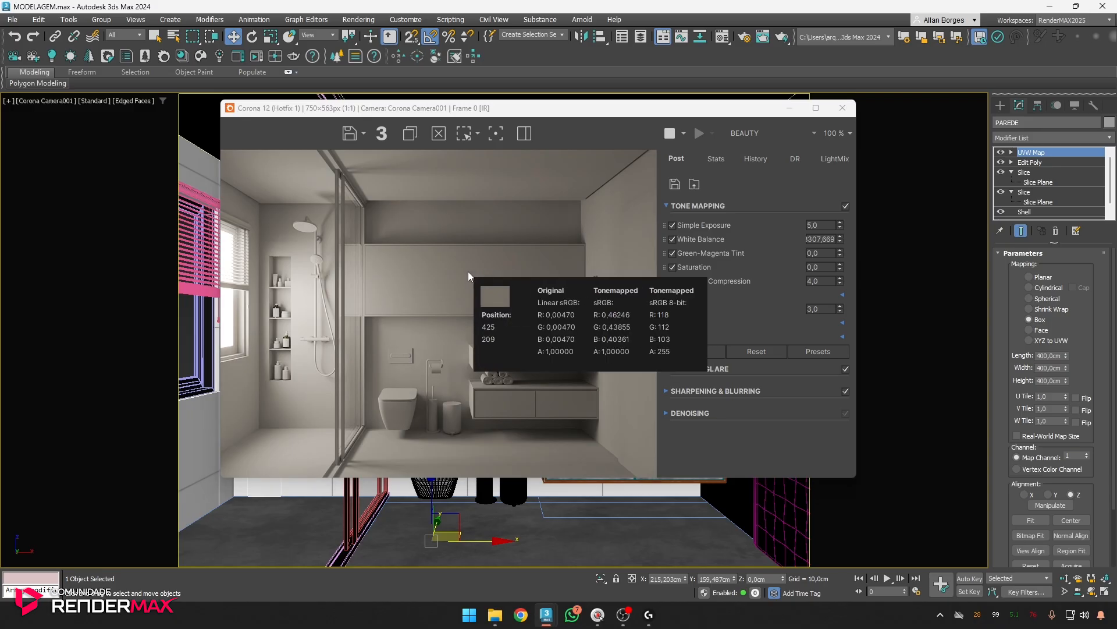
drag(841, 241, 840, 258)
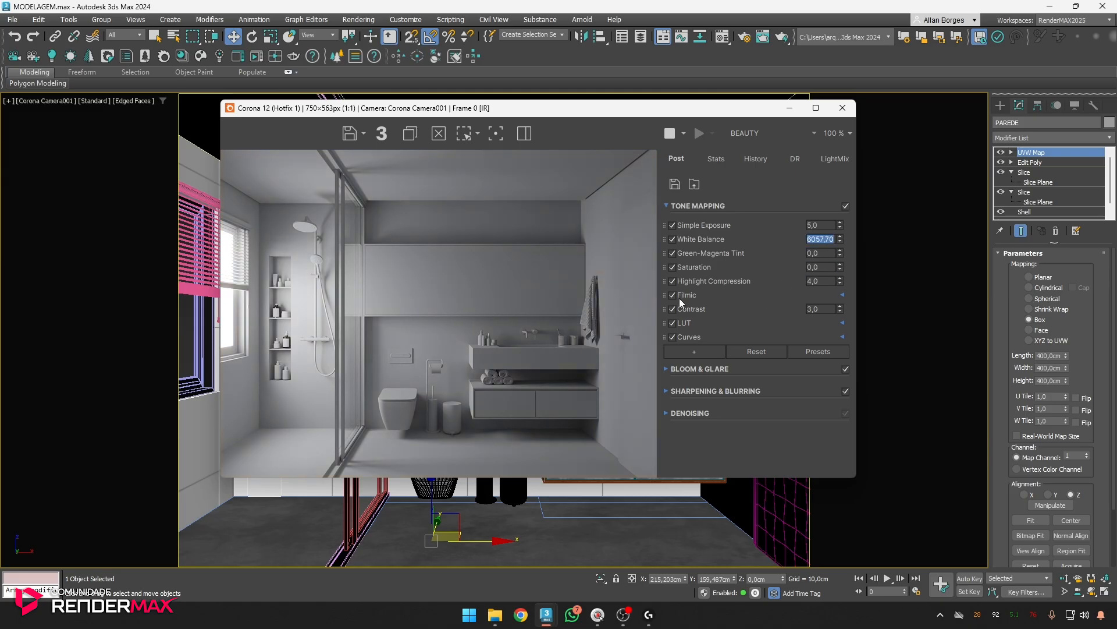
click(927, 255)
double_click(820, 238)
text(6500)
key(Return)
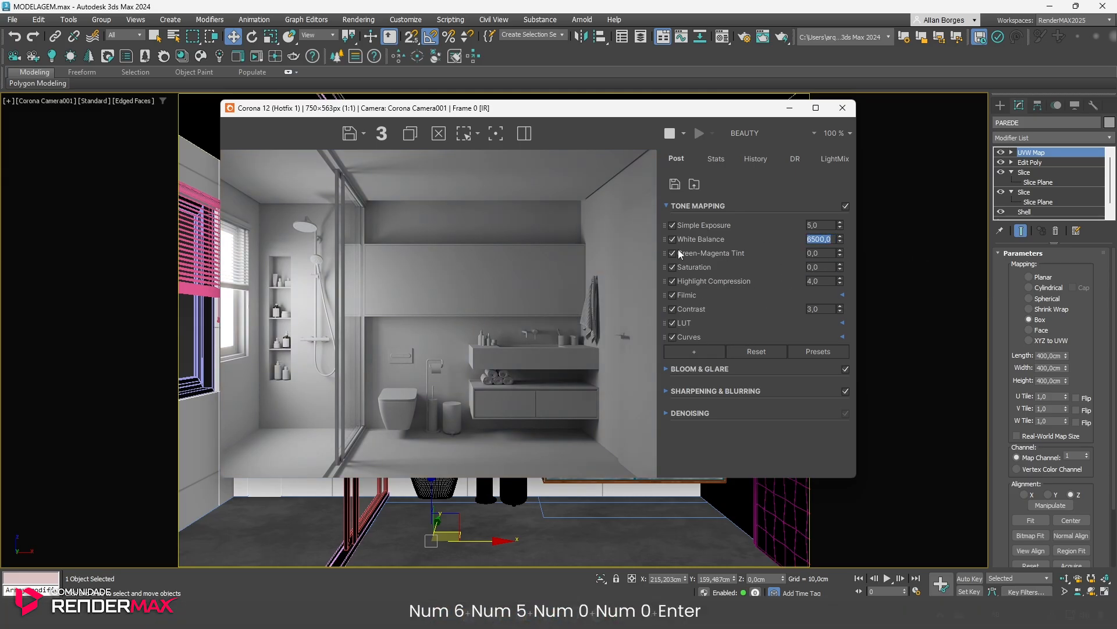
Try a different Saturation on the render and restore it to 0
click(704, 253)
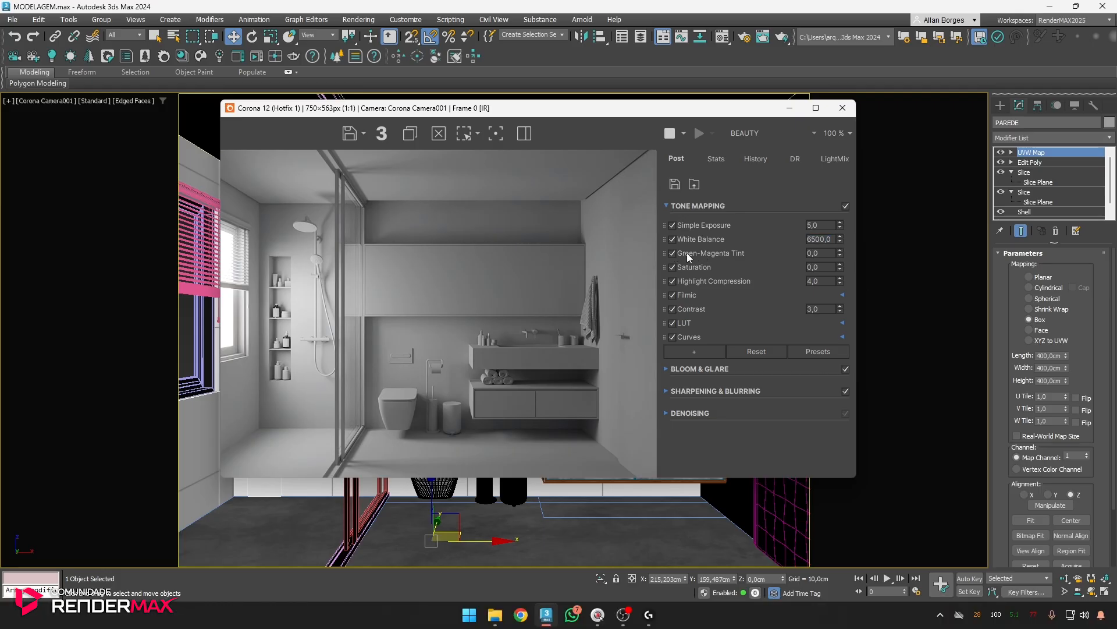
drag(840, 273, 839, 287)
click(830, 268)
double_click(827, 268)
text(0)
key(Return)
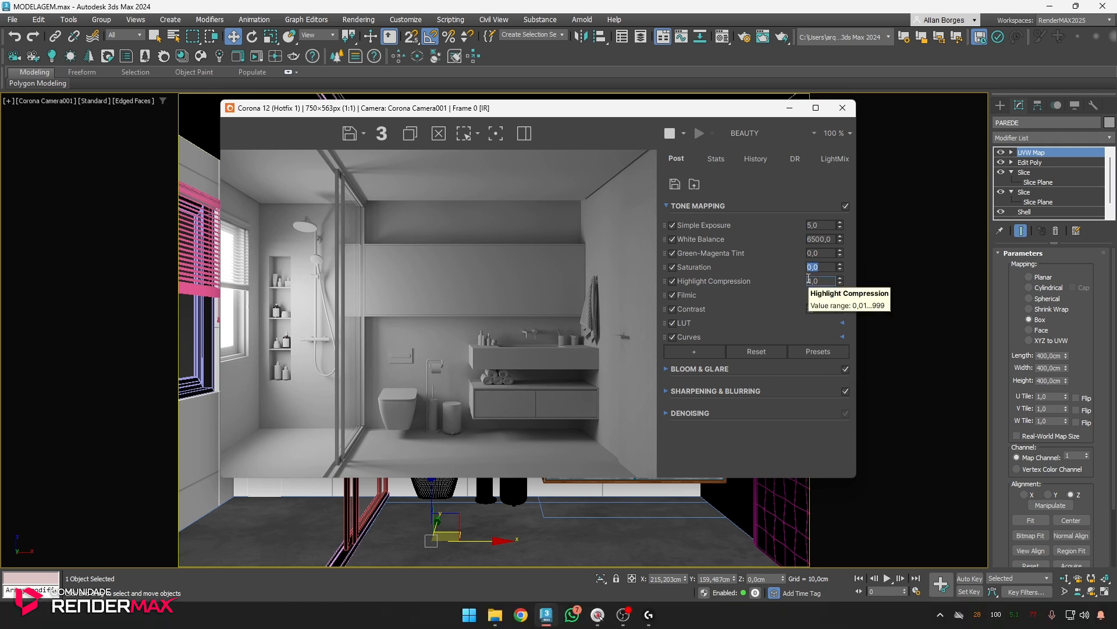
Set Highlight Compression to 1 and inspect the pixel colour values at the bright window
double_click(828, 281)
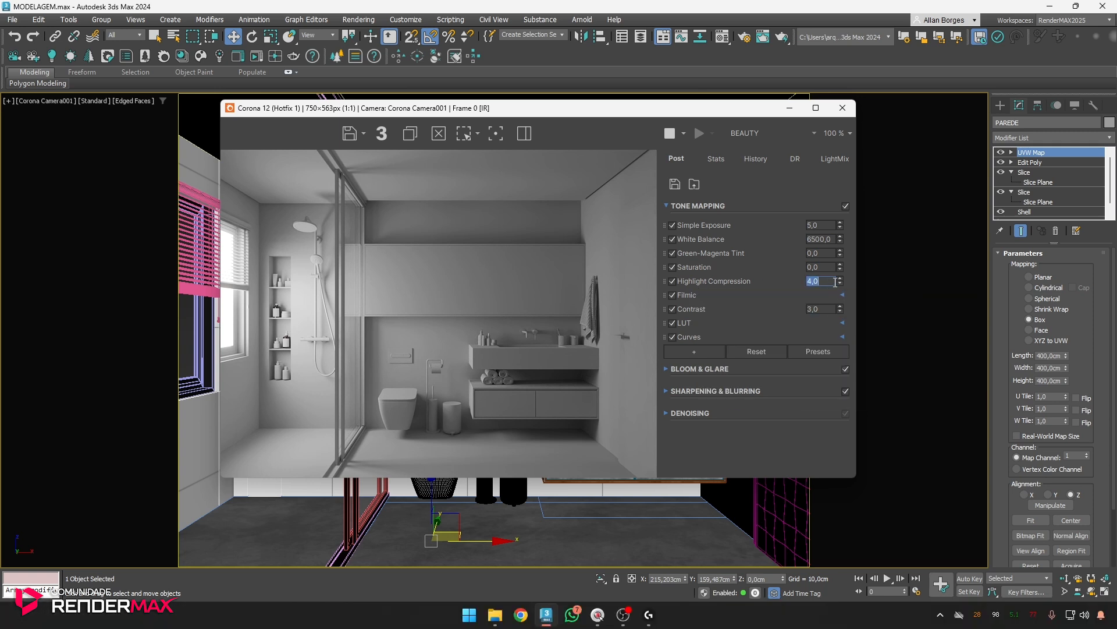
text(1)
key(Return)
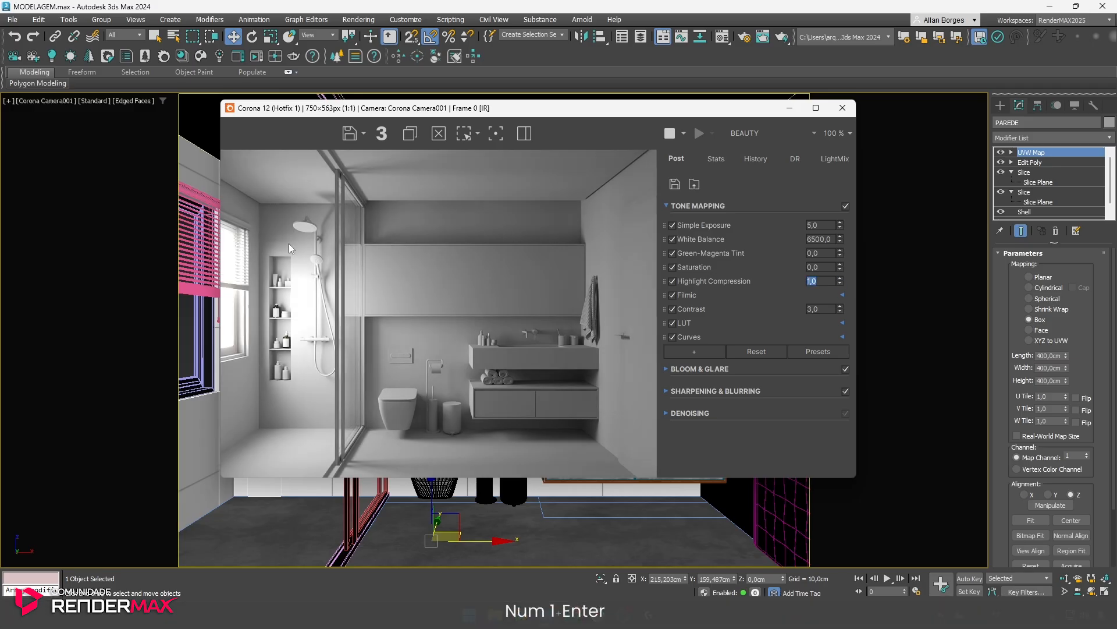
right_click(228, 254)
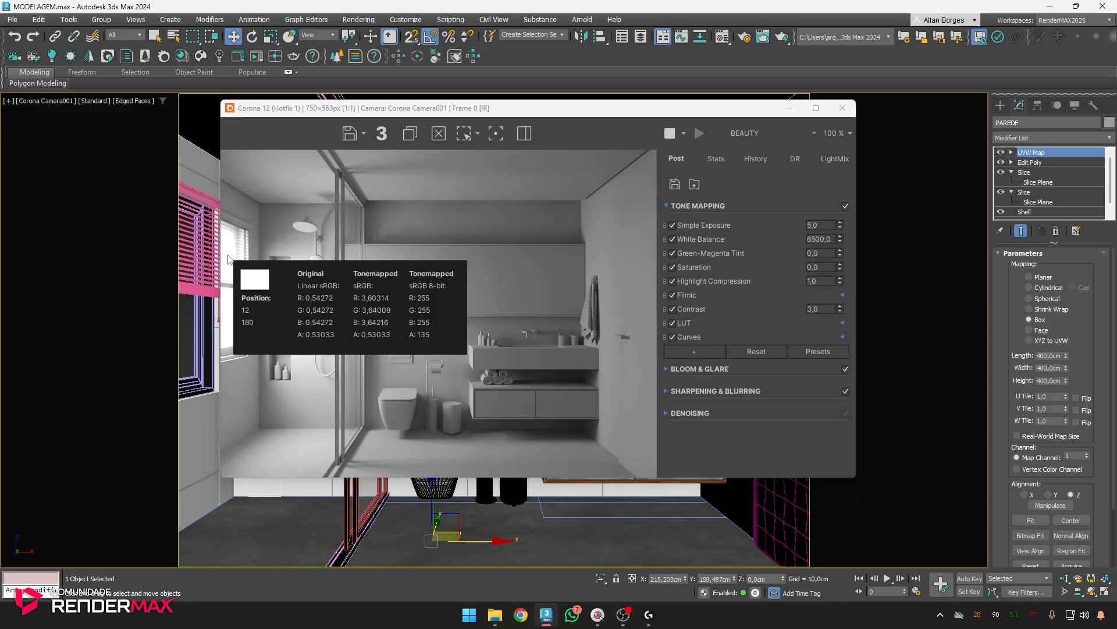
right_drag(227, 255, 225, 253)
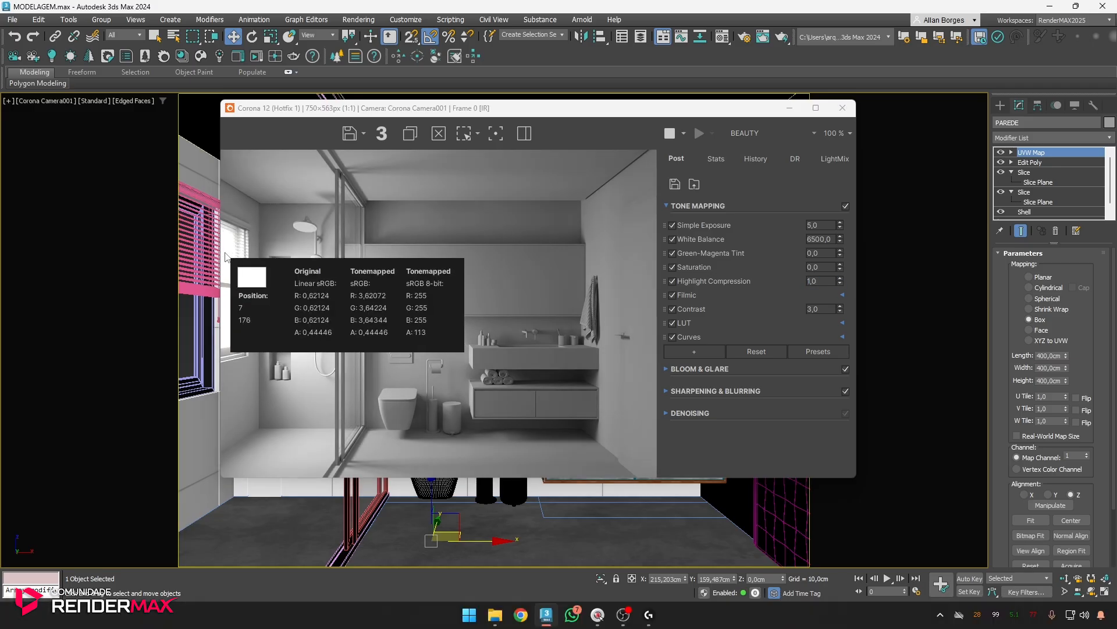
Set Highlight Compression to 4 and compare the pixel colour values at the bright window
right_drag(224, 252, 226, 253)
click(810, 282)
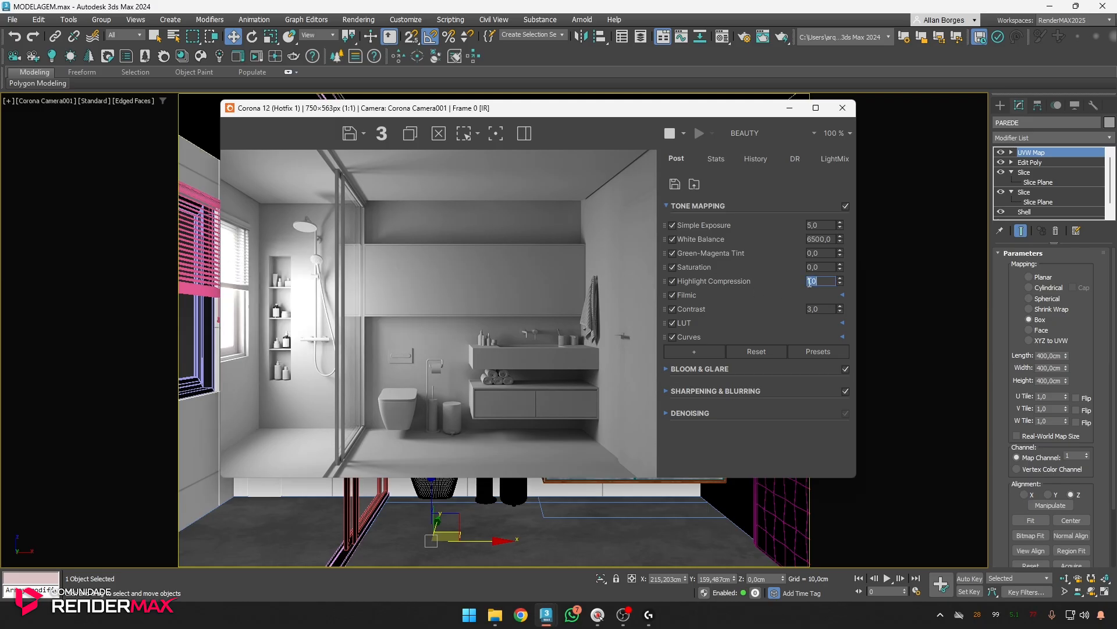
text(4)
key(Return)
right_drag(235, 309, 255, 256)
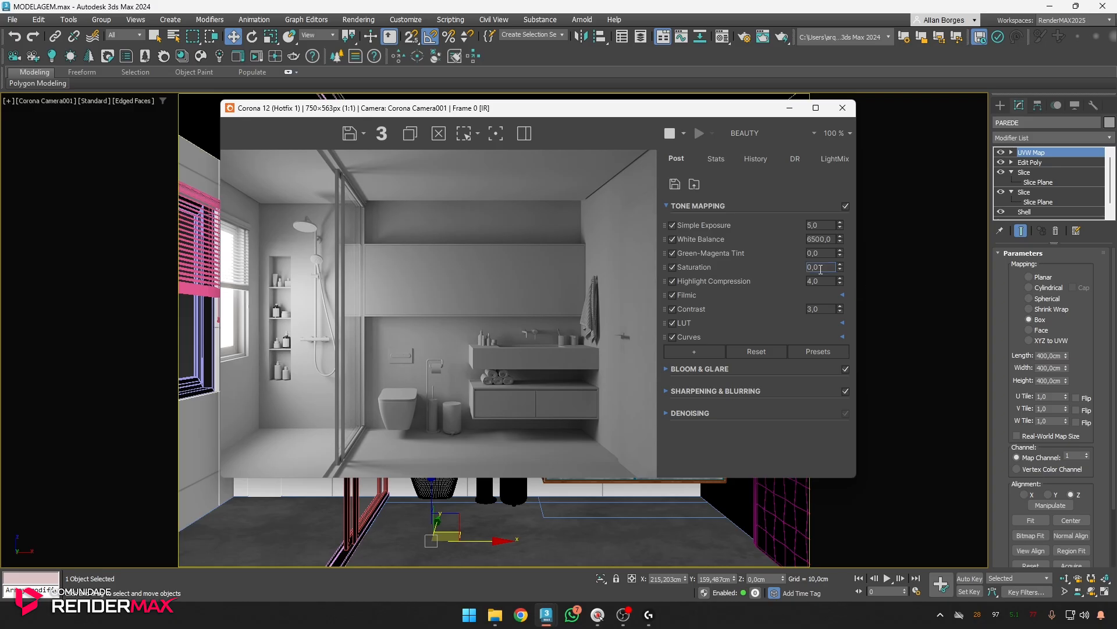
Try Highlight Compression at 1, inspect the pixels at the window and shower niche, and restore it to 4
text(1)
key(Return)
text(1)
key(Return)
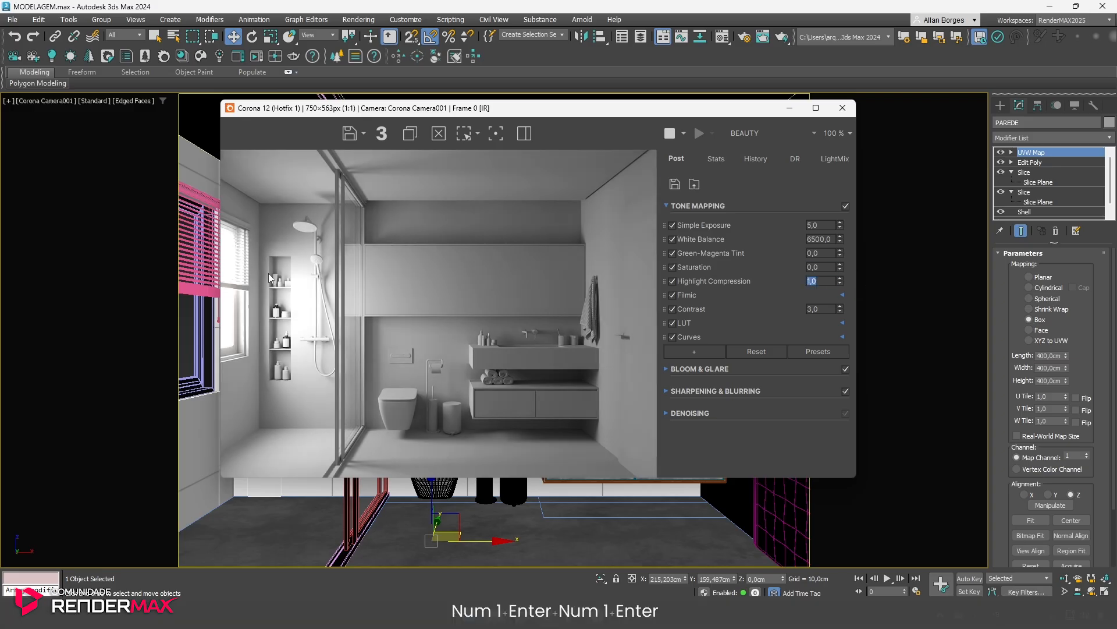
right_click(241, 263)
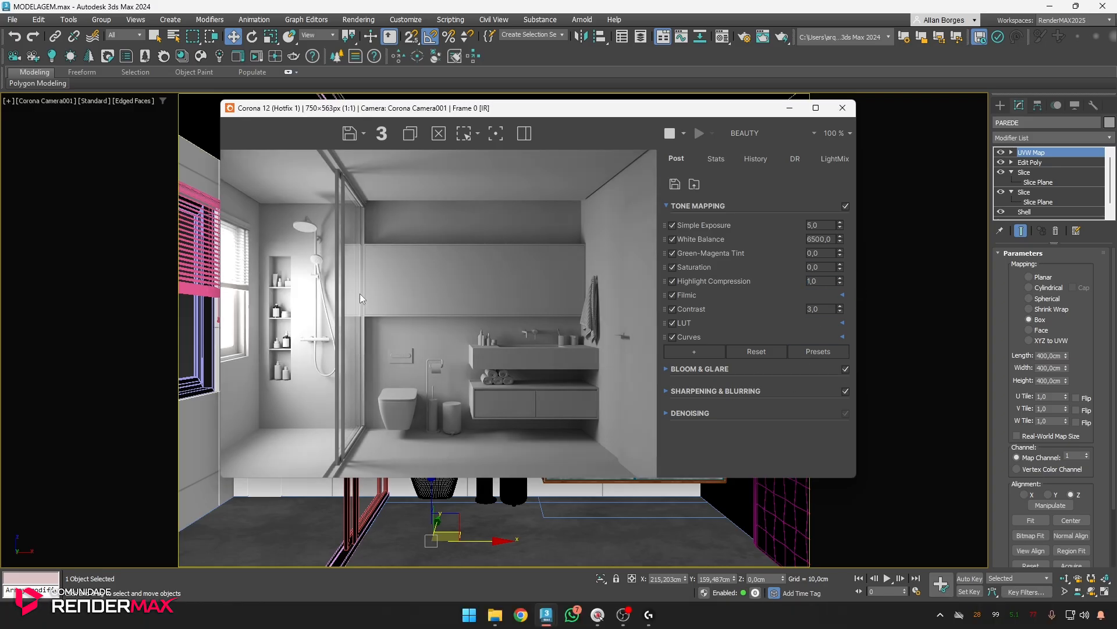
right_click(300, 297)
double_click(817, 280)
text(4)
key(Return)
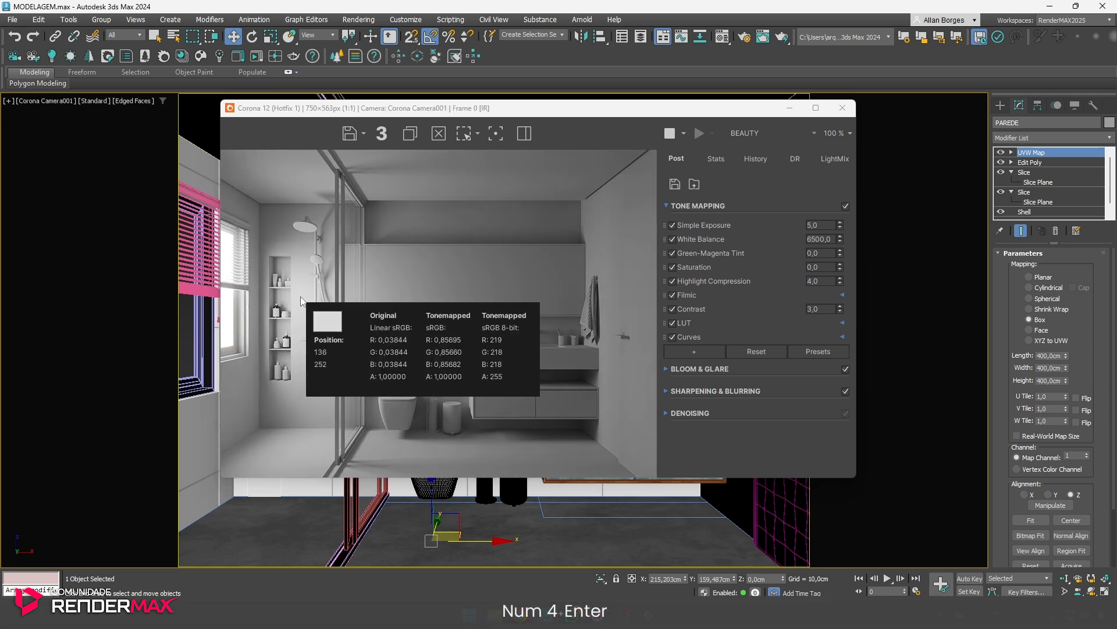
Test Highlight Compression at 2.5, 5, 50 and its maximum against the window's pixel values and restore it to 4
double_click(826, 284)
text(2.5)
key(Return)
text(5)
key(Return)
text(50)
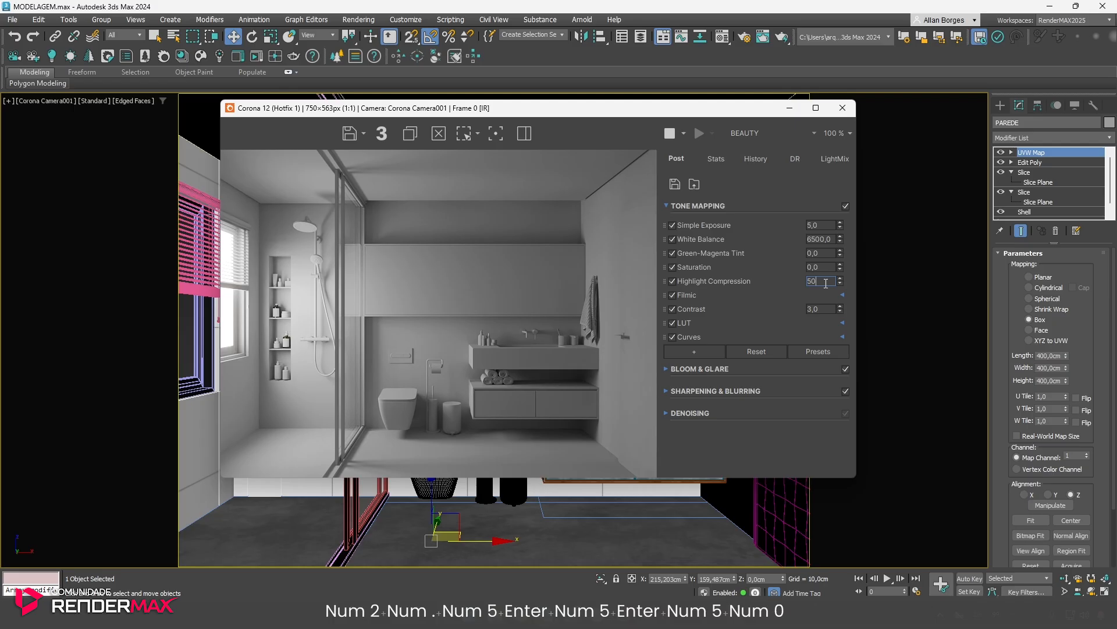
key(Return)
text(50000)
key(Return)
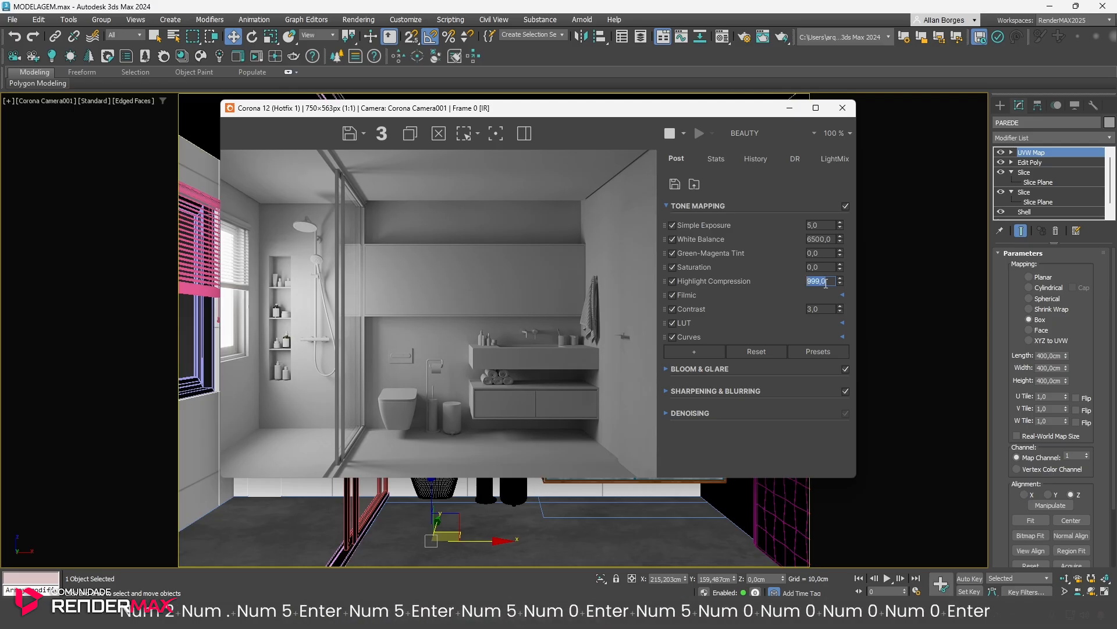
right_click(238, 293)
click(822, 282)
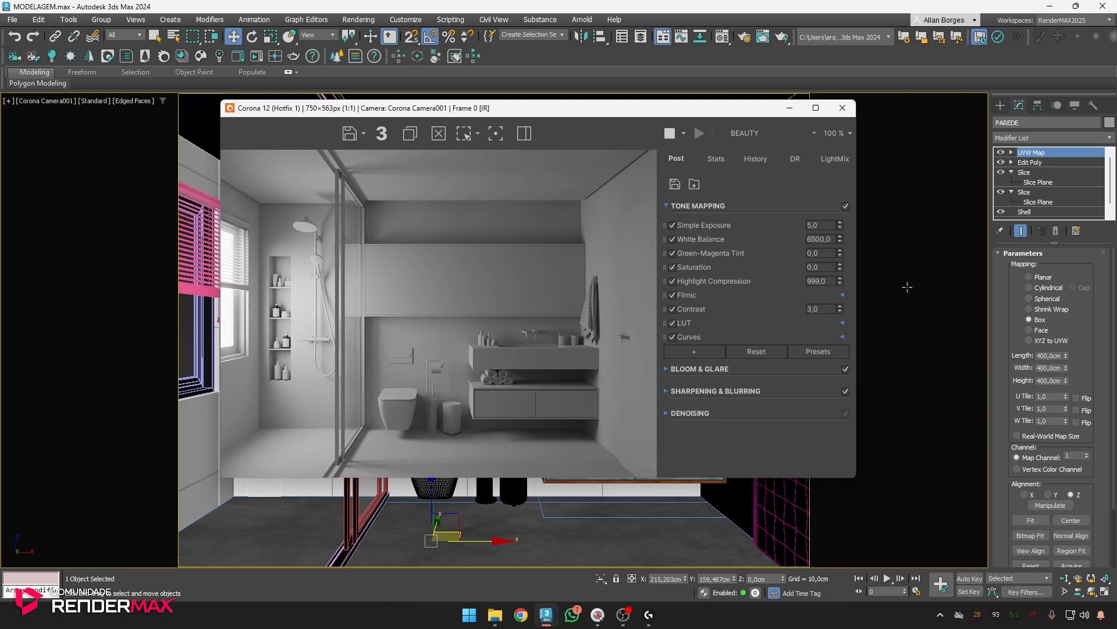
double_click(821, 281)
text(4)
key(Return)
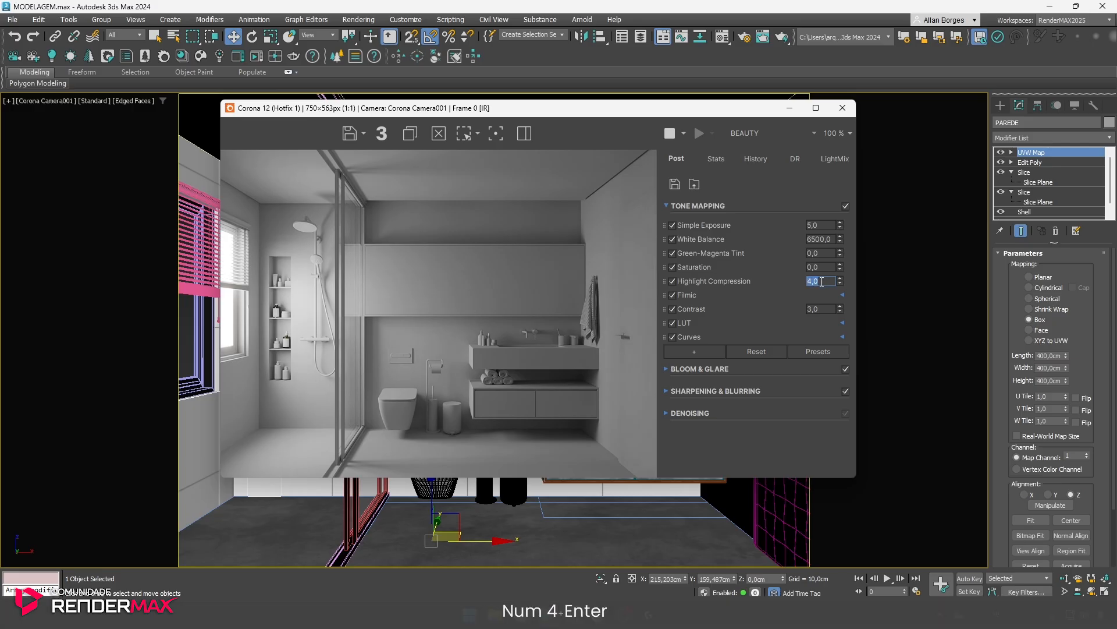
Try Highlight Compression at 2.5, 1.5 and 2 on the render and return it to 4
text(2,5)
key(Return)
text(1,5)
key(Return)
text(2)
key(Return)
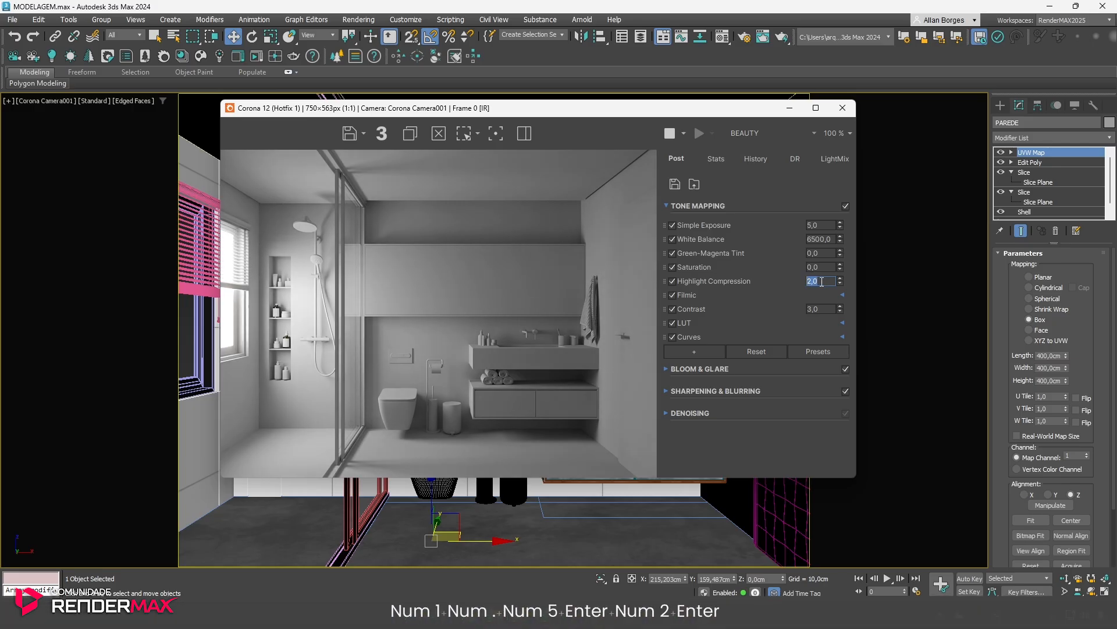
text(4)
key(Return)
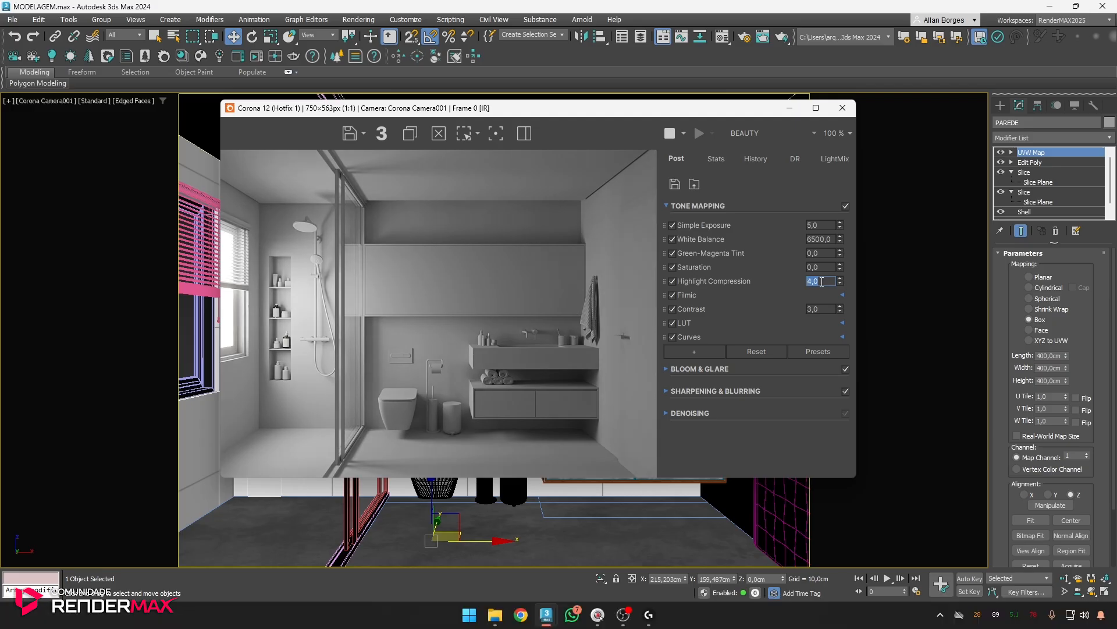
Expand the Filmic settings and test Rich Shadows at 0 and 1 against the dark area under the vanity
click(689, 295)
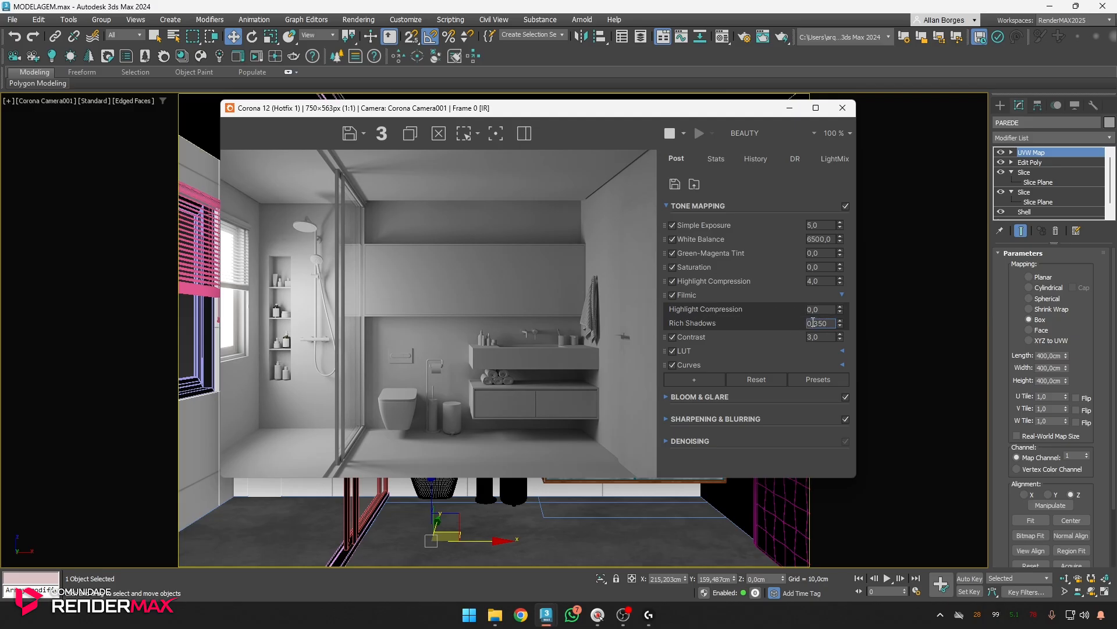
double_click(819, 323)
text(3,)
key(Return)
text(0)
key(Return)
text(0)
key(Return)
text(1)
key(Return)
click(555, 376)
Set Filmic's Rich Shadows to 0.350 and switch Filmic off and on to compare the render
double_click(823, 324)
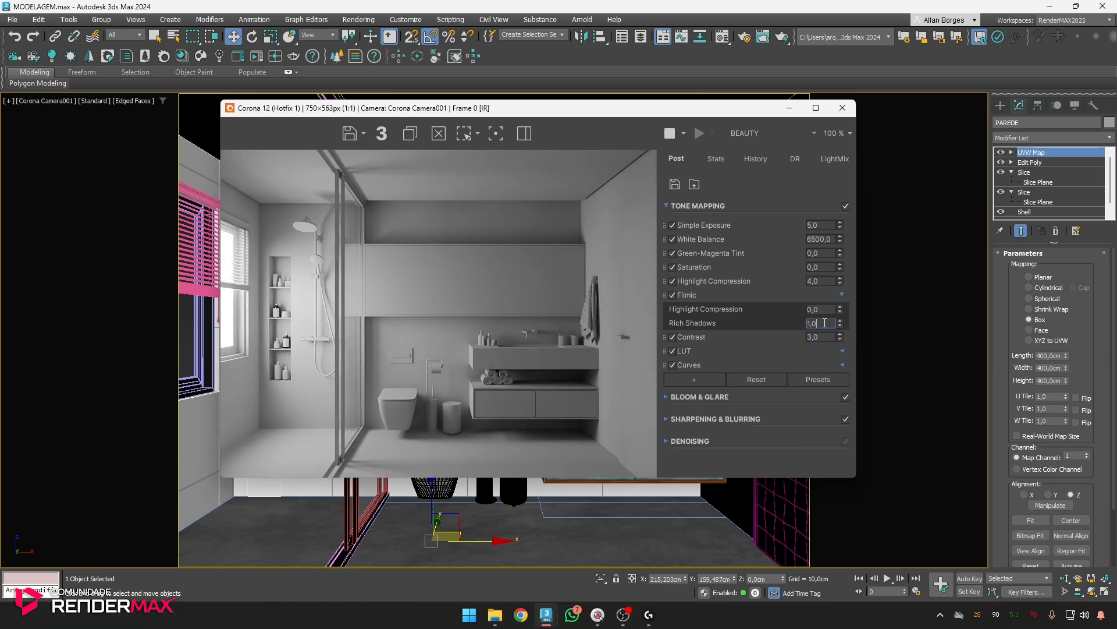
text(,350)
key(Return)
click(557, 376)
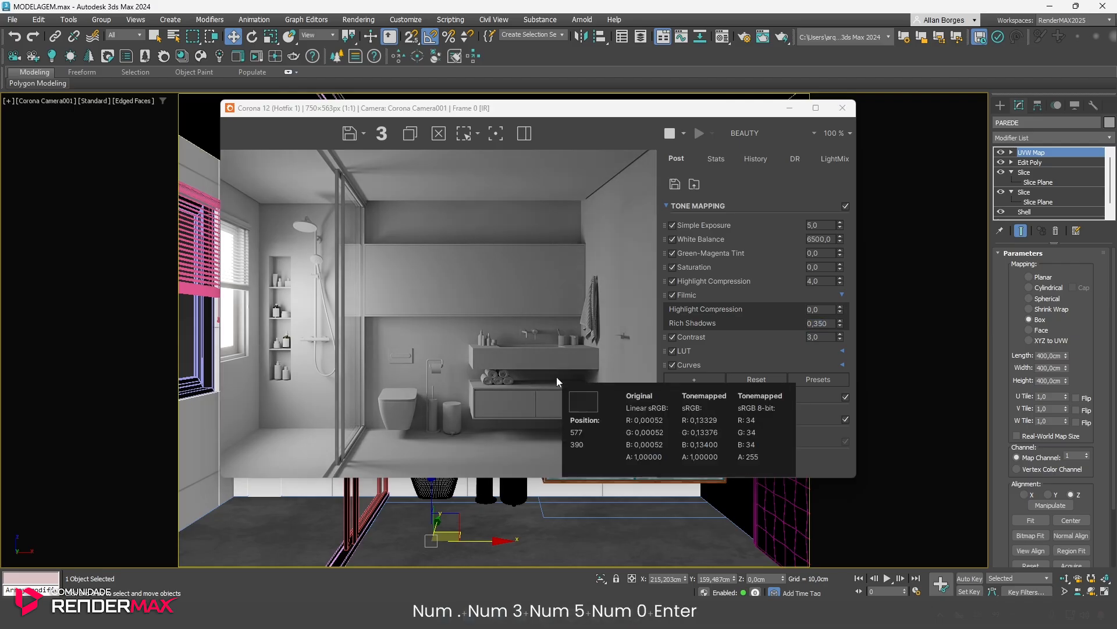
click(673, 295)
click(672, 295)
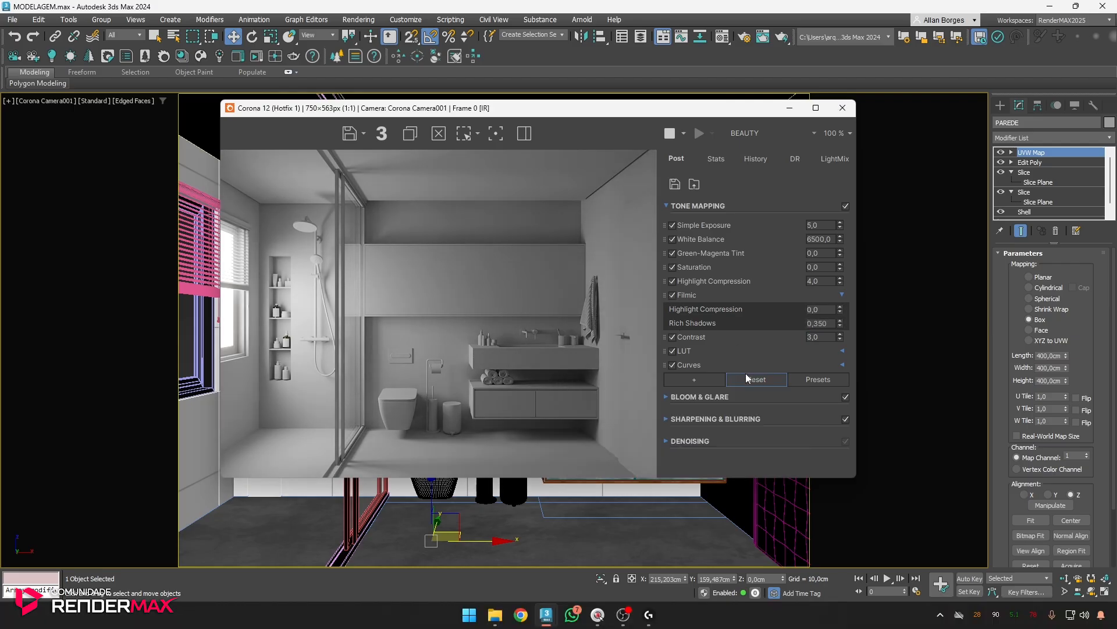
click(685, 294)
Try Contrast at 1 and at 5 on the render and restore it to 3
double_click(820, 309)
text(1)
key(Return)
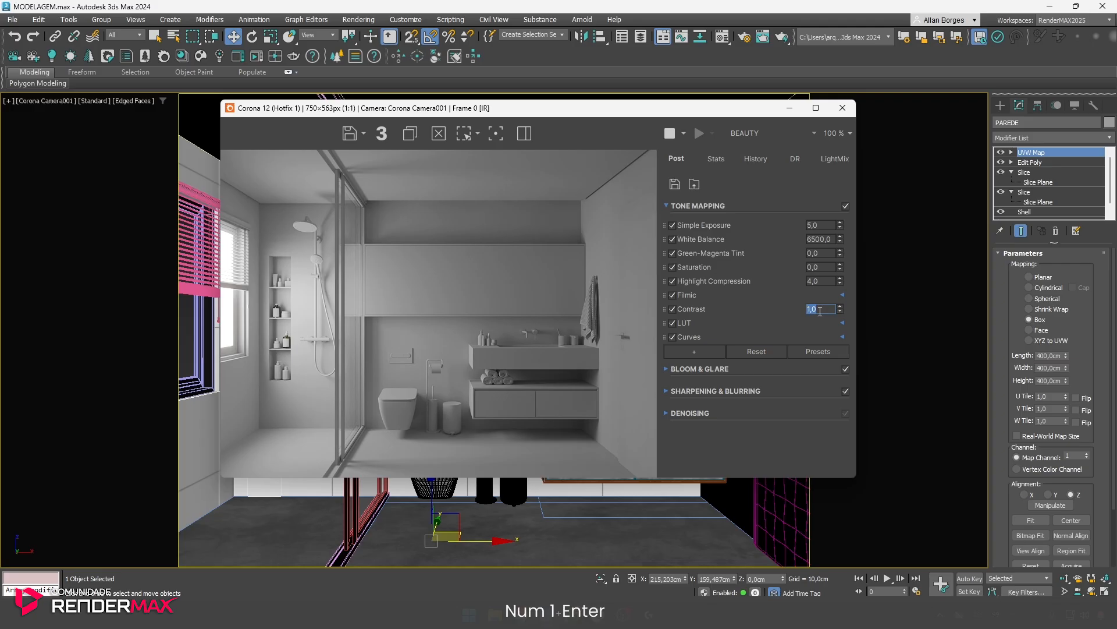
text(5)
key(Return)
text(3)
key(Return)
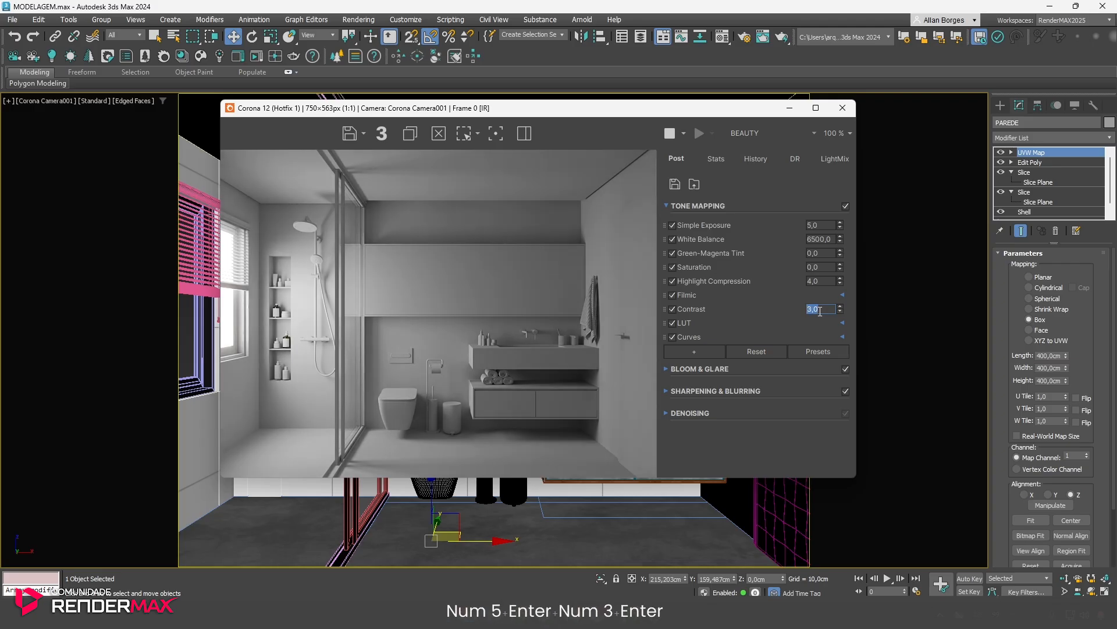
Expand the LUT settings, browse the available LUTs and apply GroundControl_Punch2
click(841, 322)
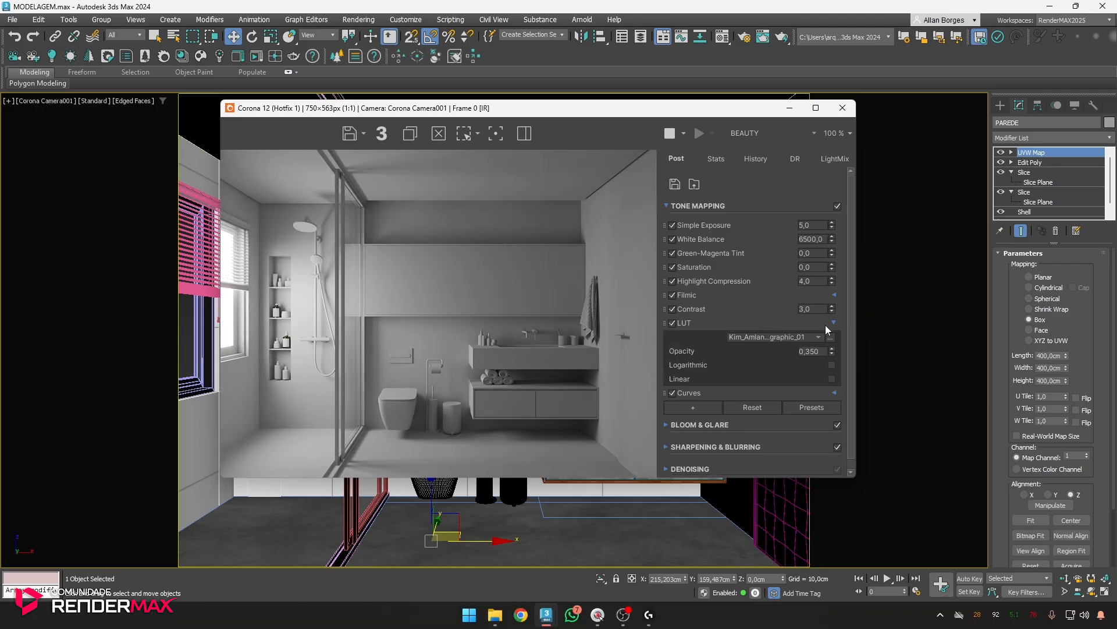
click(774, 337)
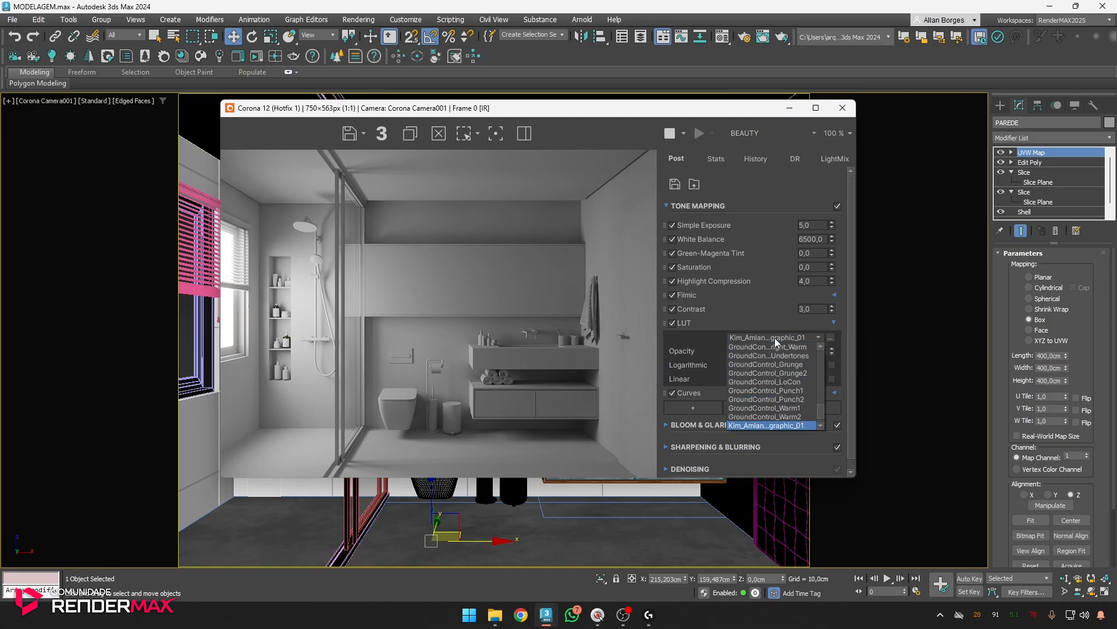
click(774, 338)
click(774, 338)
click(774, 337)
click(774, 337)
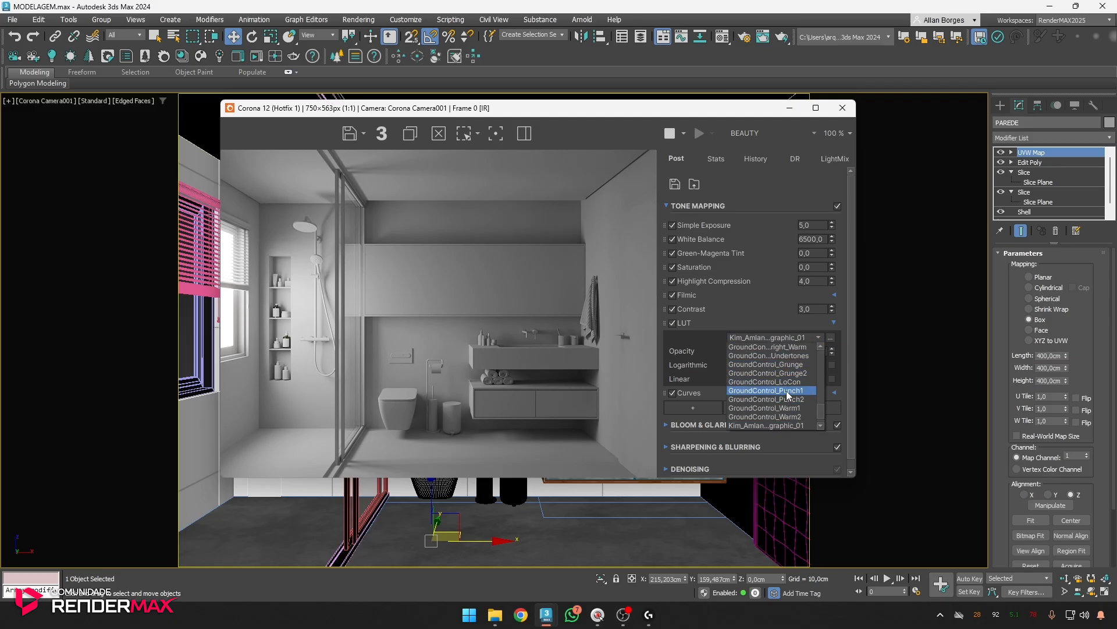
click(787, 389)
Switch the LUT to Adanmq_Contraste_Soft, then choose another LUT further down the list and collapse the LUT settings
click(794, 339)
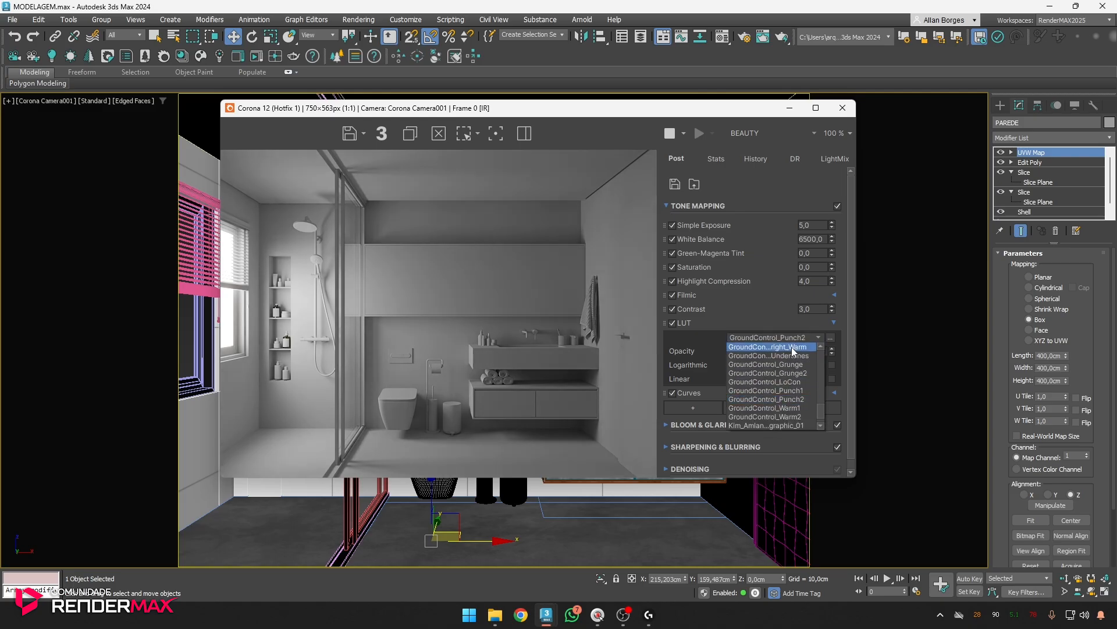
drag(821, 394, 829, 363)
click(798, 373)
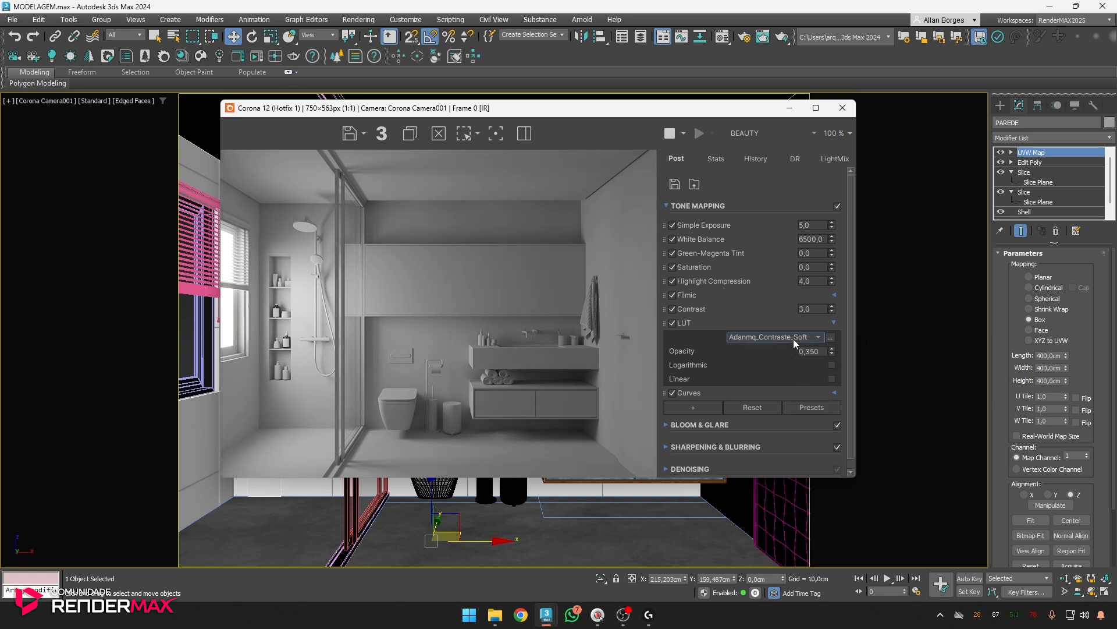
click(794, 338)
drag(821, 356, 821, 420)
click(801, 393)
scroll(791, 337, down, 1)
click(690, 322)
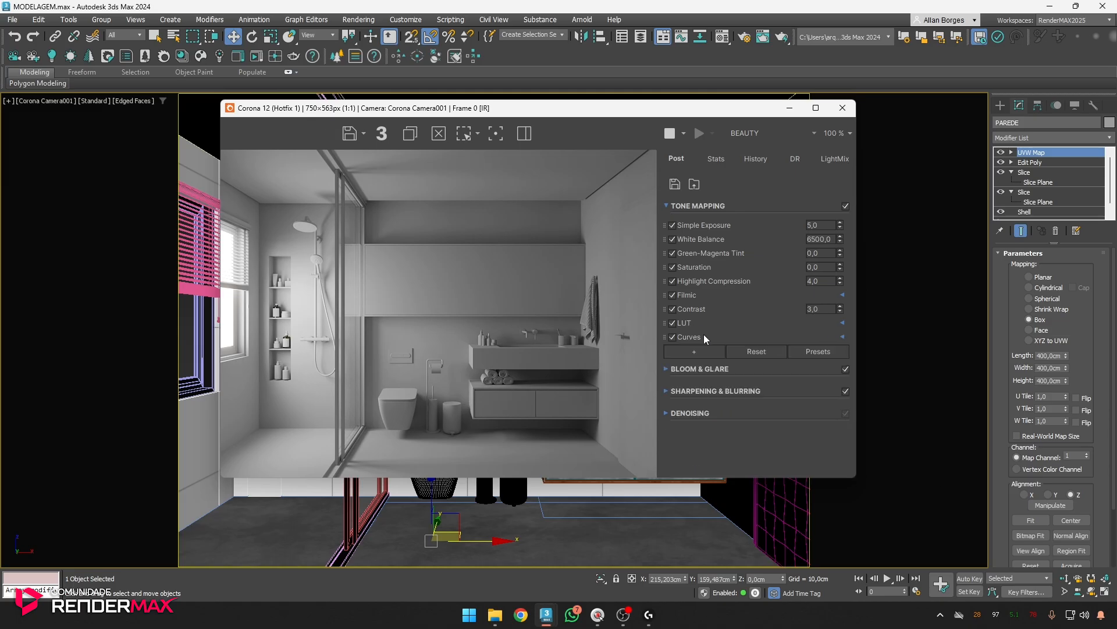
Try an S-shaped Brightness curve in Curves, then remove its highlight and shadow points
click(703, 335)
scroll(850, 352, down, 1)
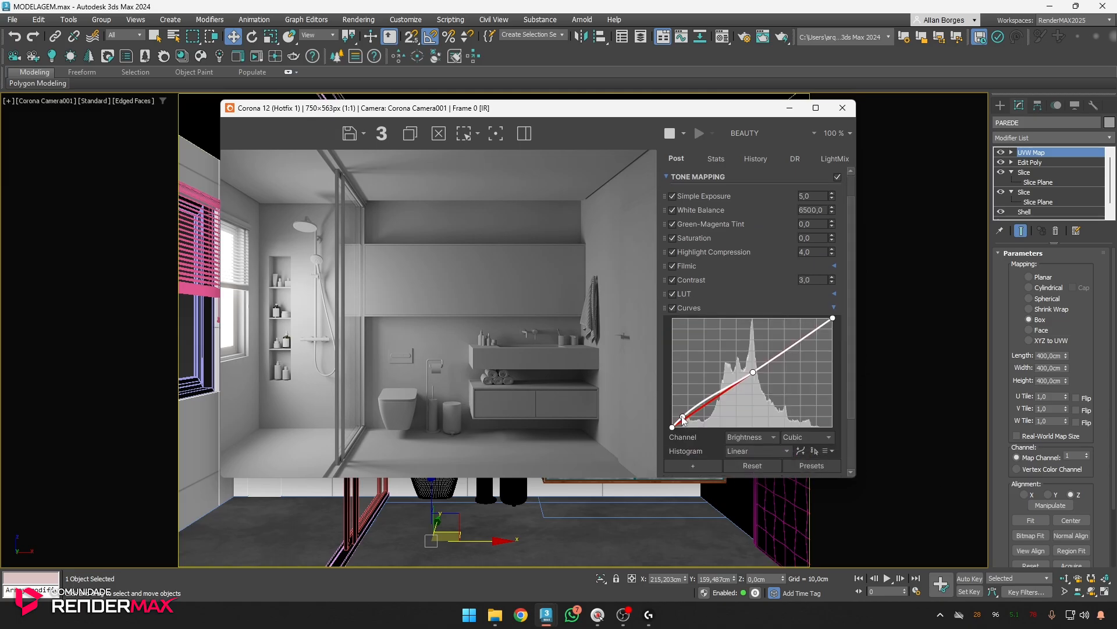
mouse_move(683, 418)
mouse_down()
mouse_move(687, 395)
mouse_move(692, 419)
mouse_up()
drag(806, 336, 800, 337)
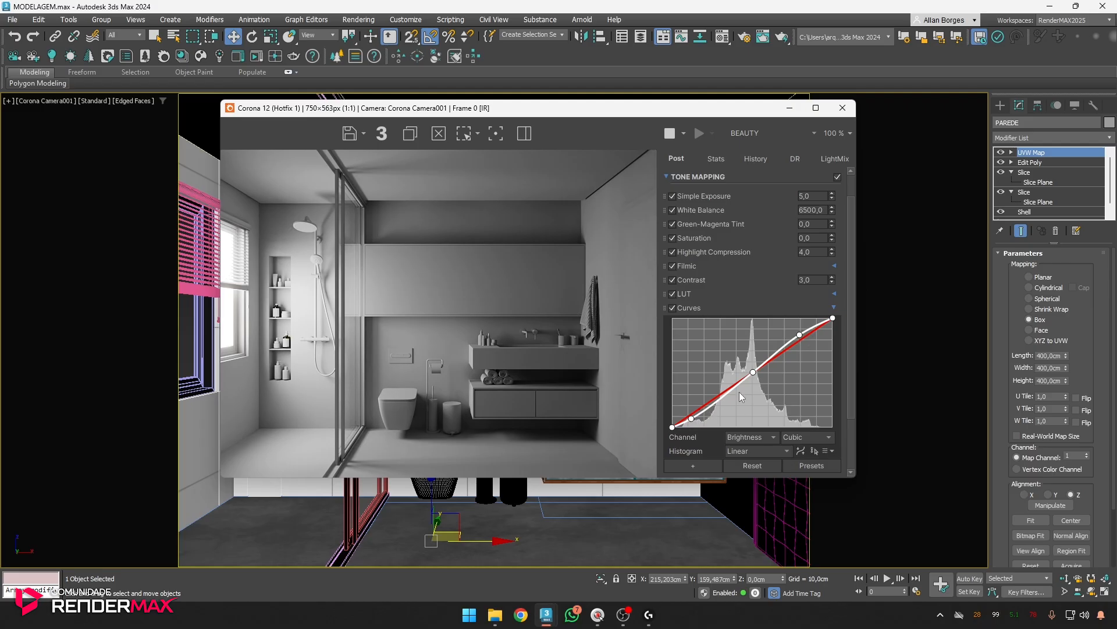
right_click(799, 335)
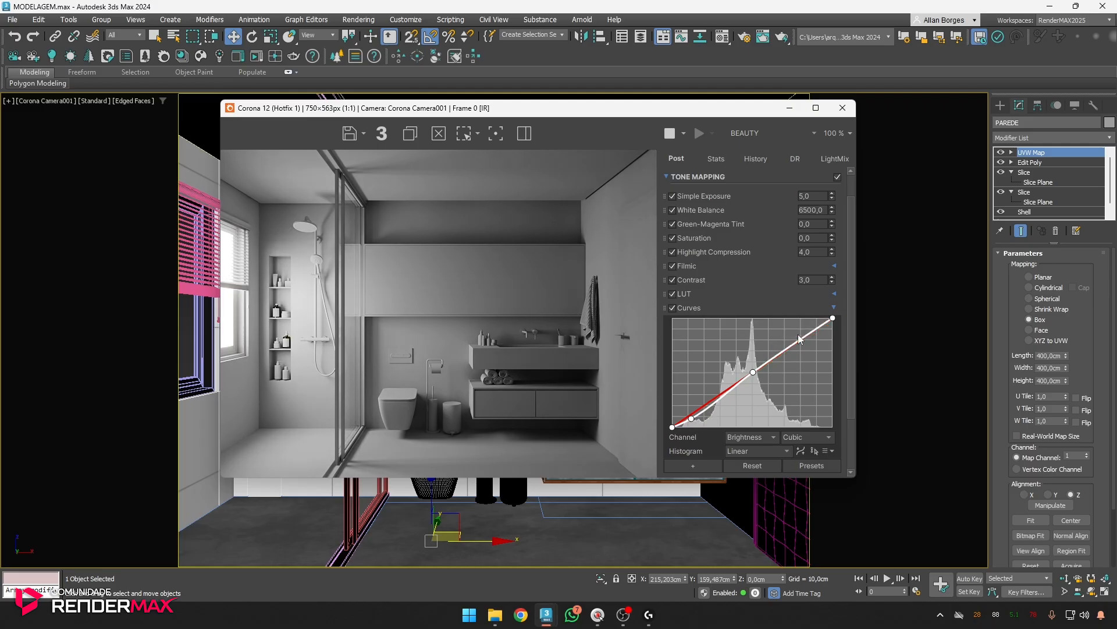
right_click(691, 418)
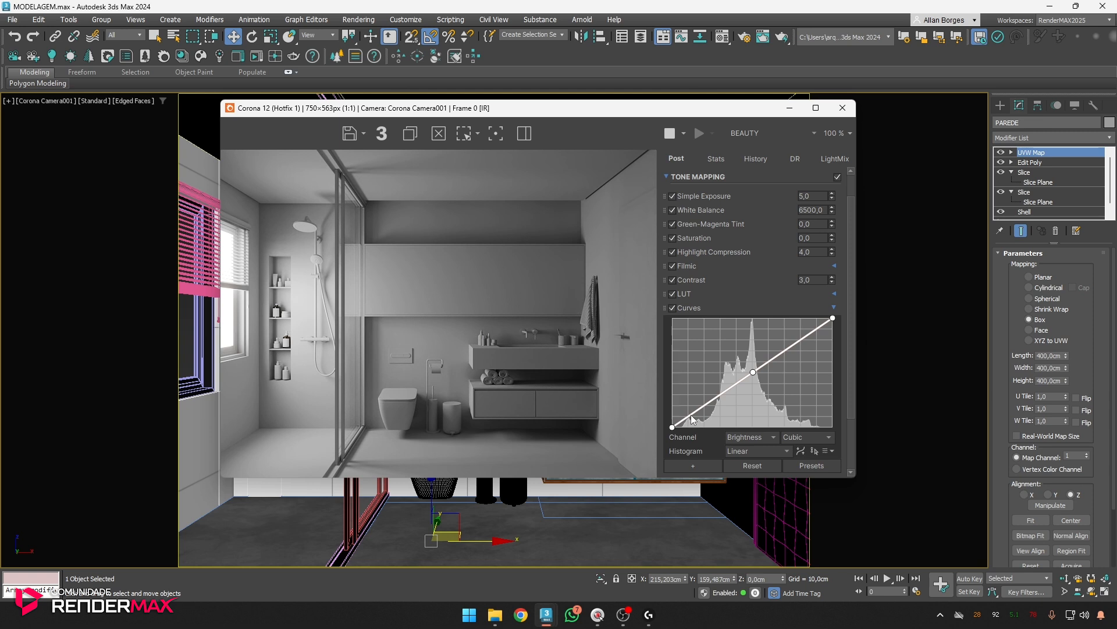
Add a point in the shadows of the Brightness curve that slightly lifts the dark tones, and collapse Curves
click(692, 414)
drag(689, 413, 686, 415)
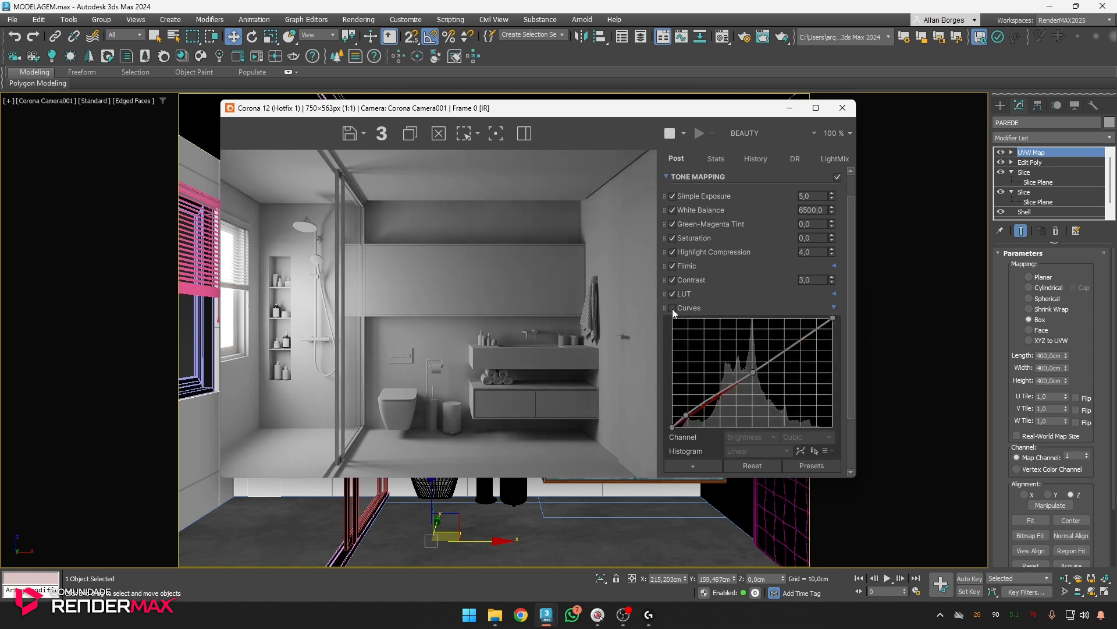
scroll(676, 314, down, 1)
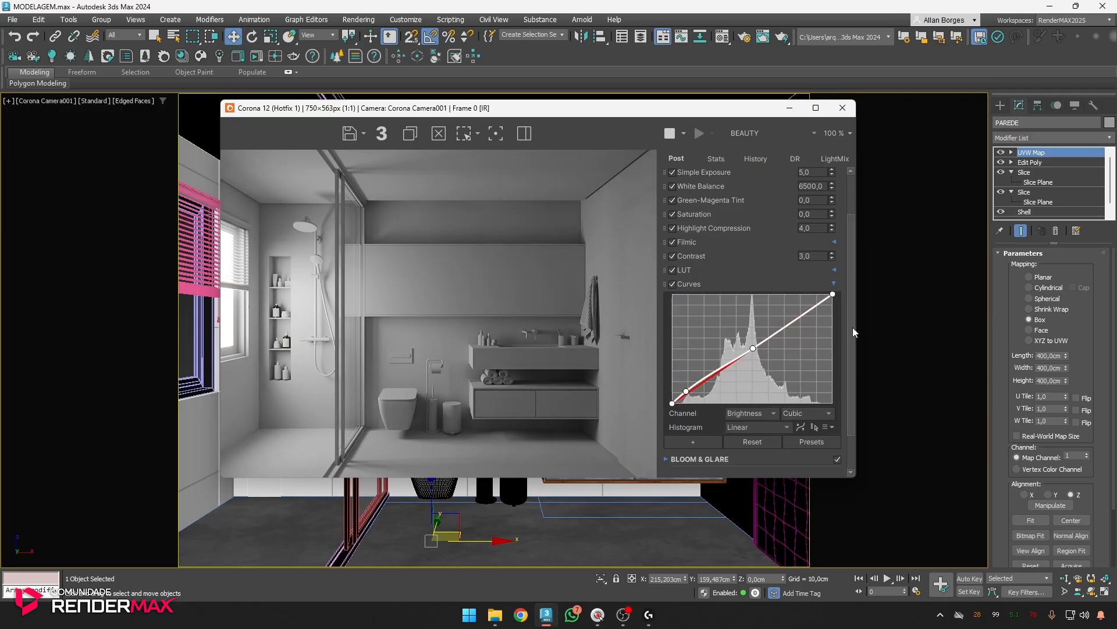
click(707, 284)
Expand Bloom & Glare, set Bloom Intensity to 5 and inspect the pixel colour values at the window
click(721, 368)
scroll(850, 332, down, 5)
double_click(808, 303)
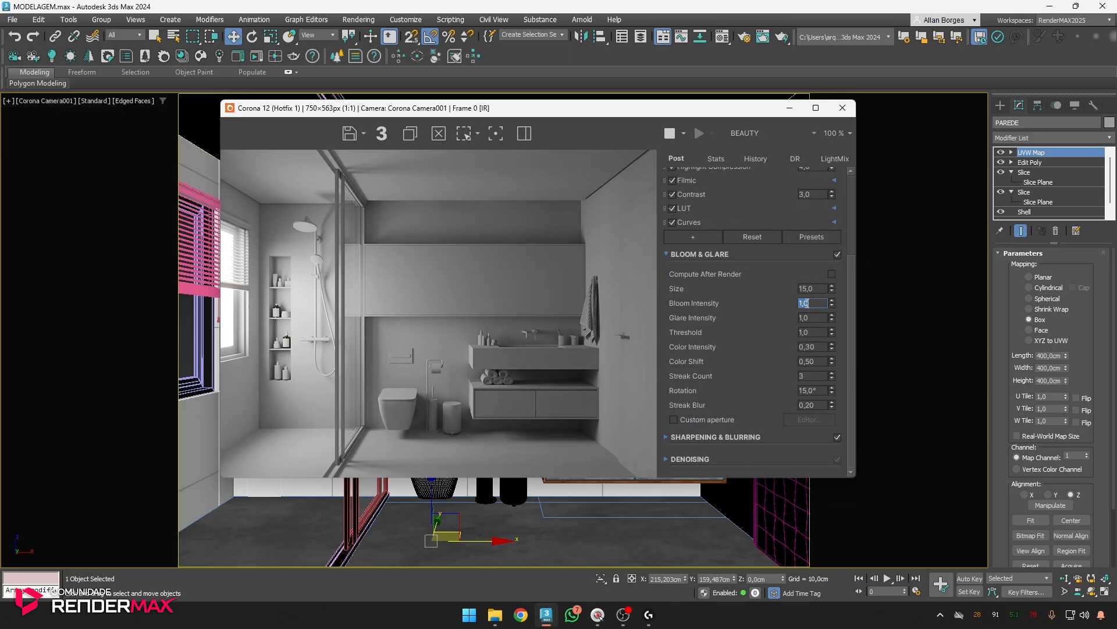
text(5)
key(Return)
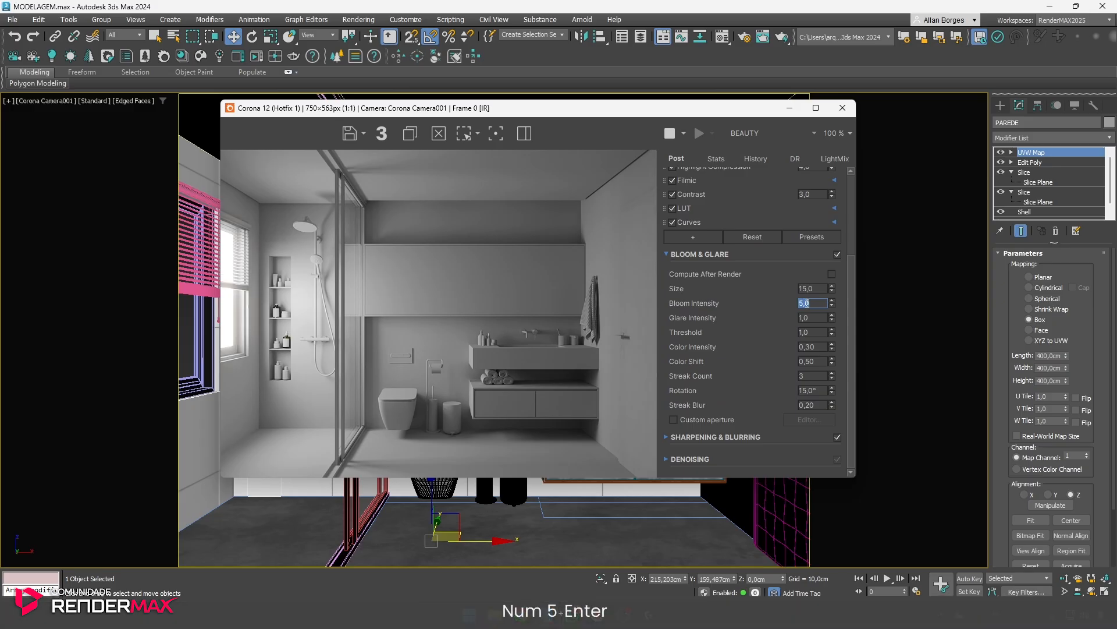
right_click(227, 260)
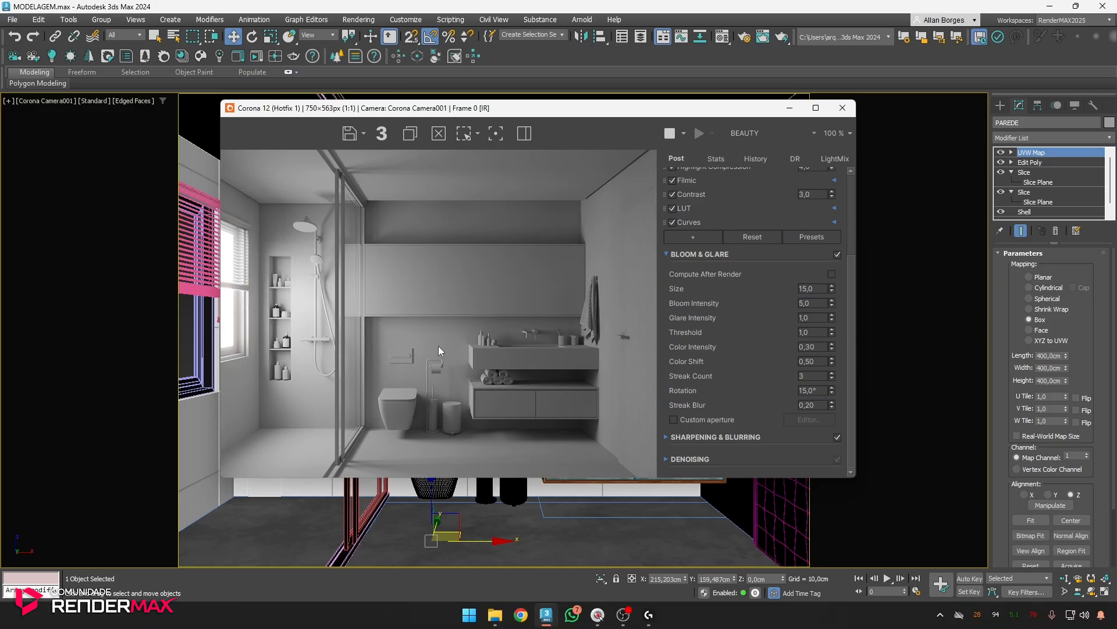
right_click(231, 344)
Compare Bloom Intensity 1 and 5 on a close-up of the window and leave it at 1
scroll(232, 343, up, 1)
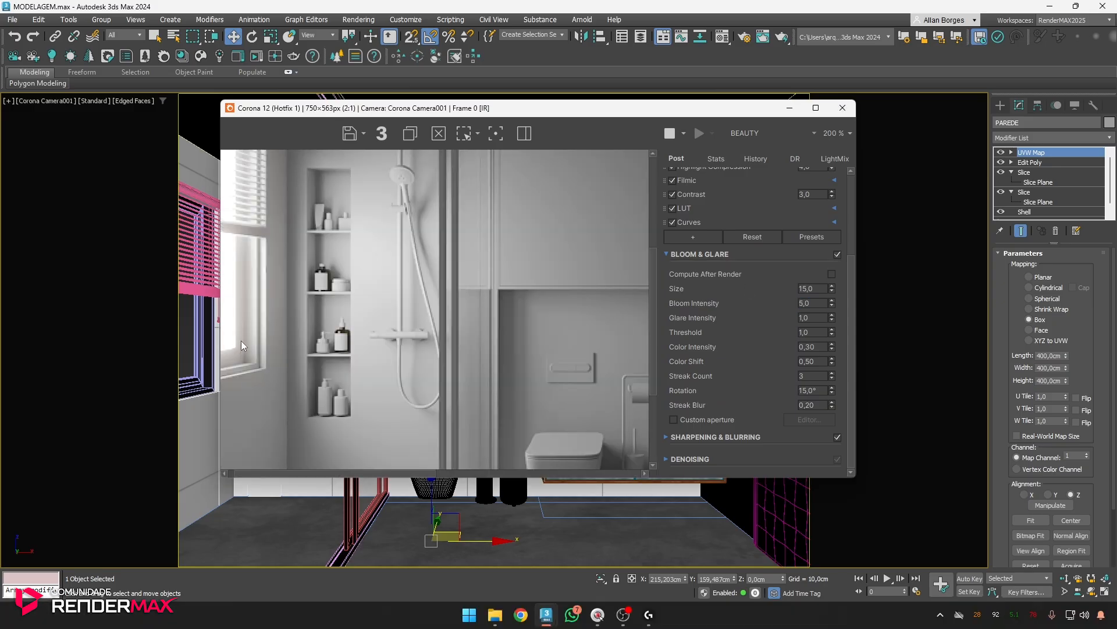
double_click(813, 303)
text(1)
key(Return)
text(5)
key(Return)
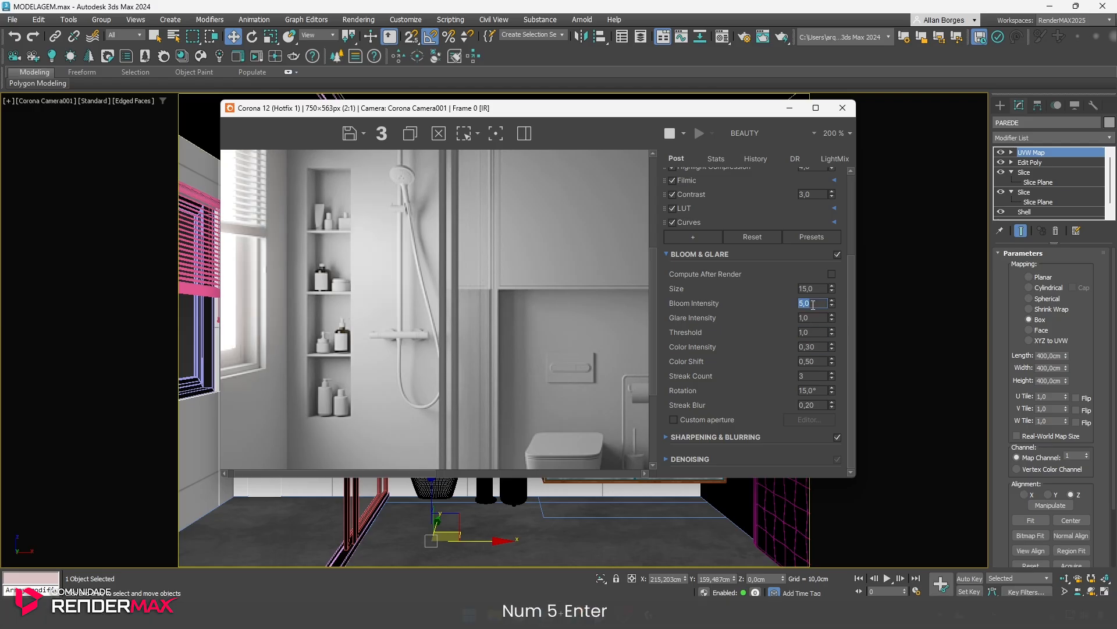
text(1)
key(Return)
key(Tab)
scroll(554, 317, down, 1)
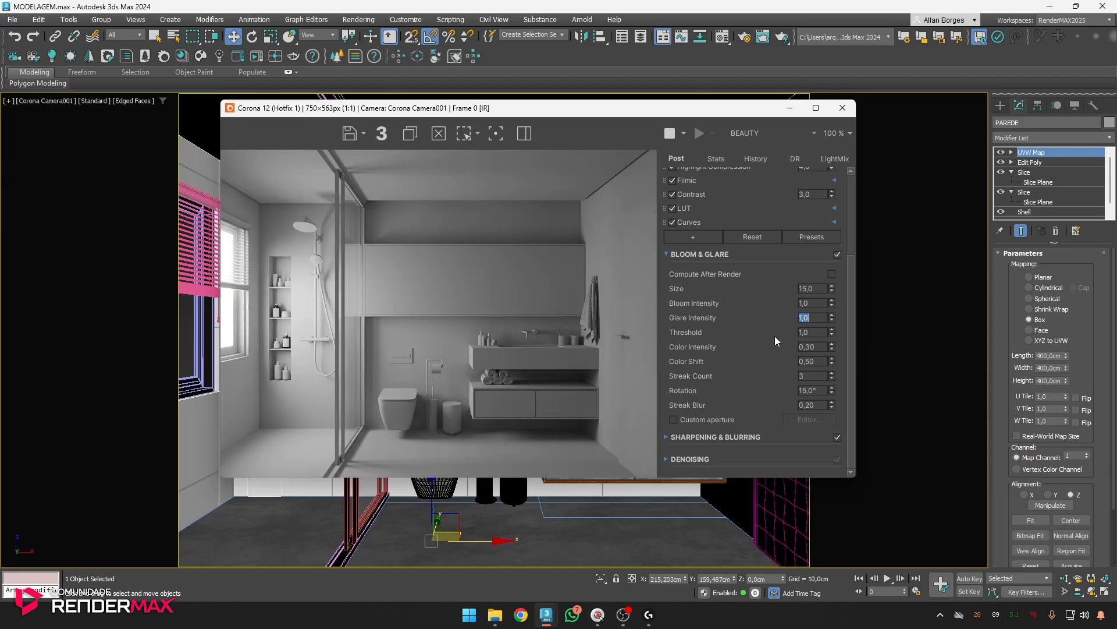
Try a Glare Intensity of 50 on the render and set it back to 1
text(50)
key(Return)
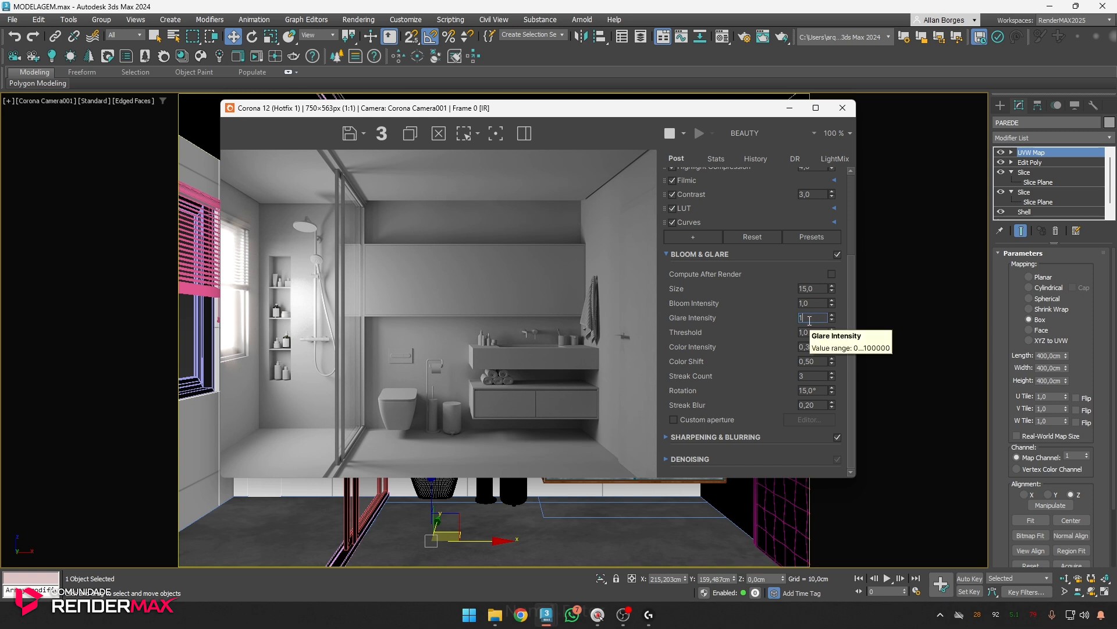
text(1)
key(Return)
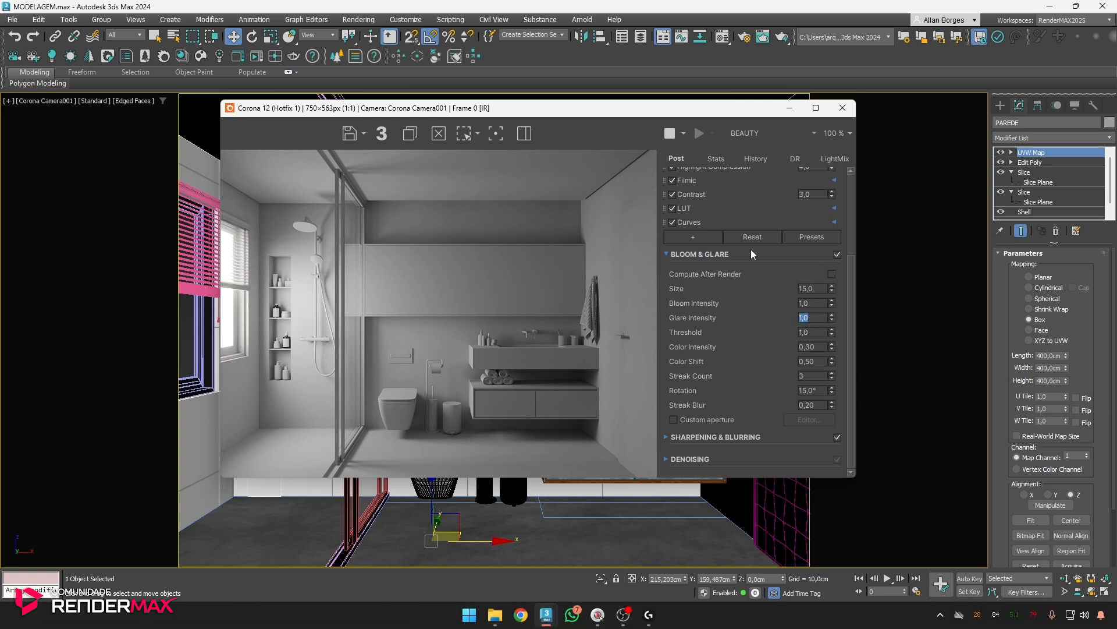
Collapse Bloom & Glare, expand Sharpening & Blurring, and set Sharpening Amount to 1.333, Sharpening Radius to 1 and Blurring Radius to 1
click(728, 254)
click(709, 392)
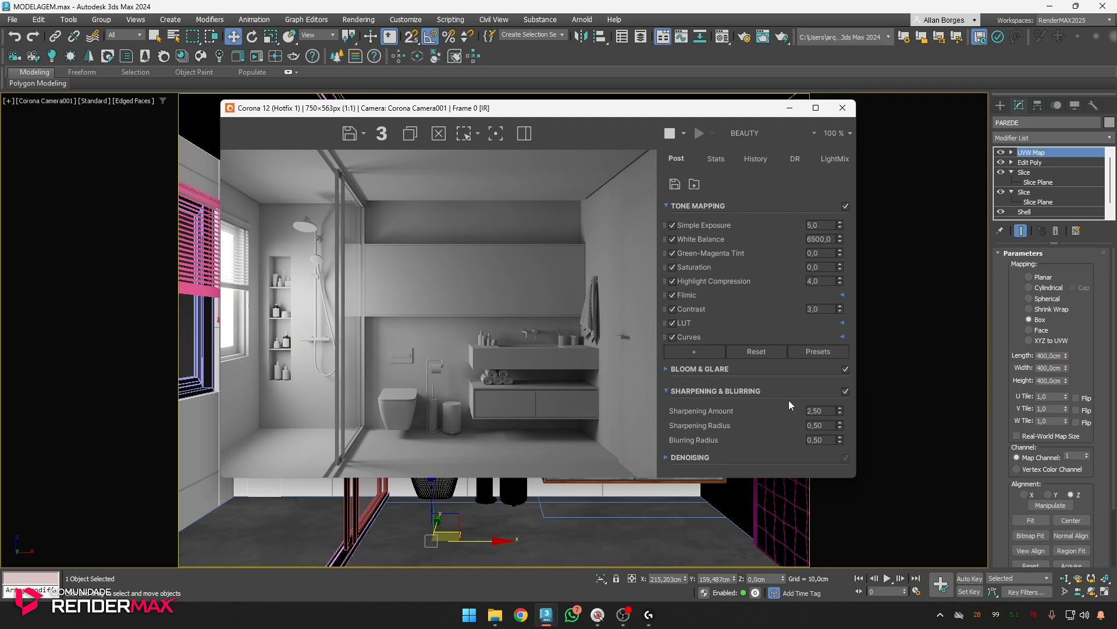
double_click(827, 409)
text(1.333)
key(Return)
key(Caps_Lock)
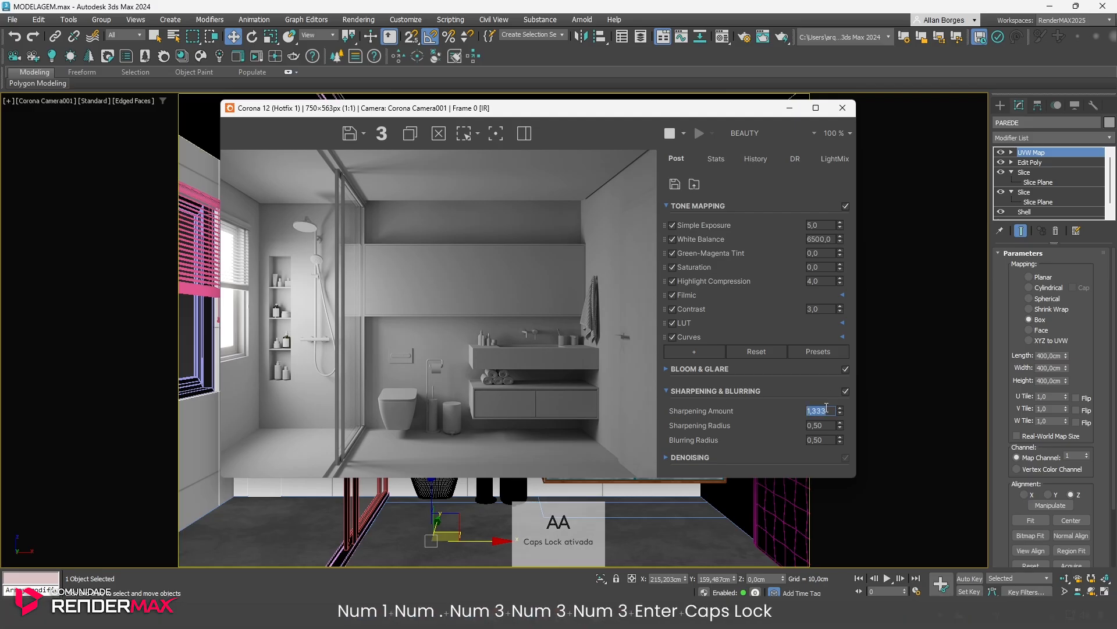
key(Tab)
text(1)
key(Return)
key(Tab)
text(1)
key(Return)
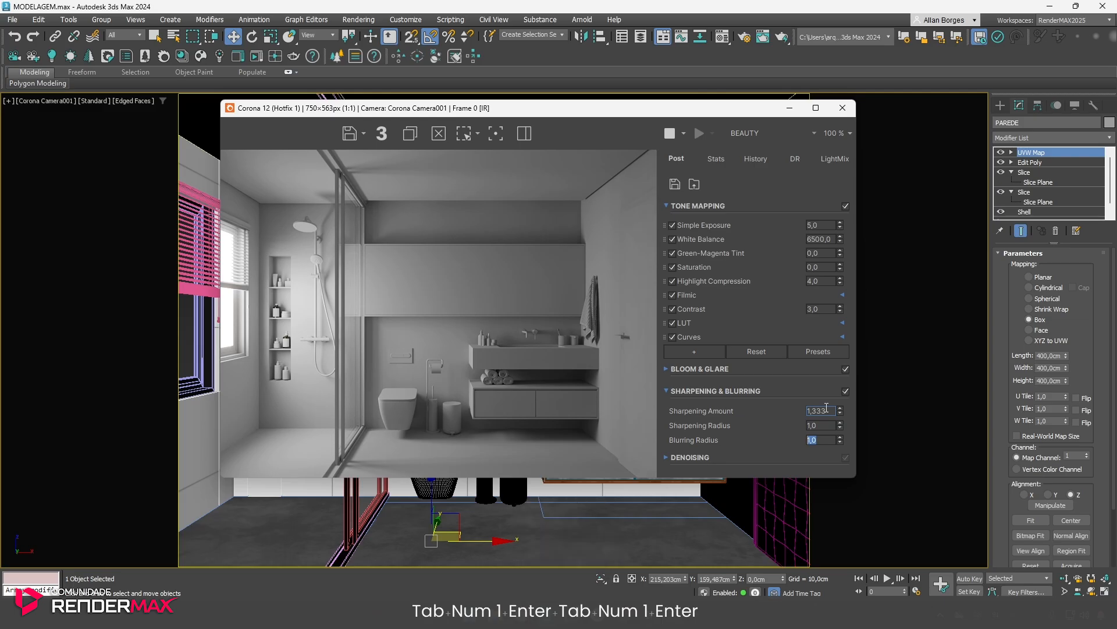
Set Sharpening Amount to 2.5, Sharpening Radius to 0.5 and Blurring Radius to 0.5
key(shift+Tab)
key(shift+Tab)
text(2.5)
key(Return)
key(Tab)
text(.5)
key(Return)
key(Tab)
text(.5)
key(Return)
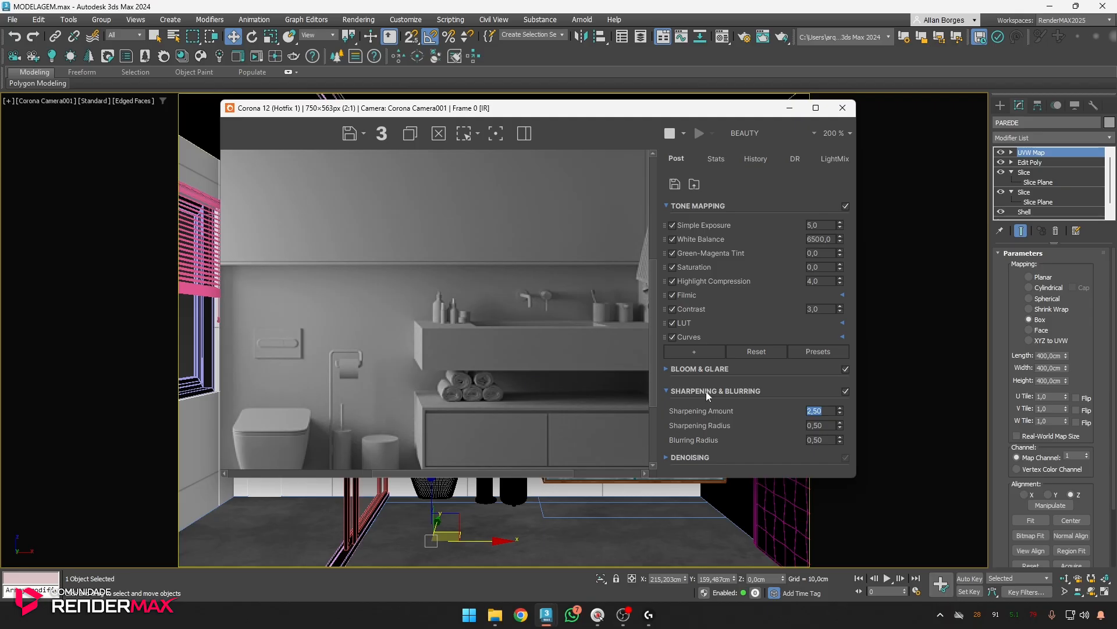
Compare Sharpening Amounts of 5, 10 and 2 on a close-up of the vanity and return the amount to 2.5
text(5)
key(Return)
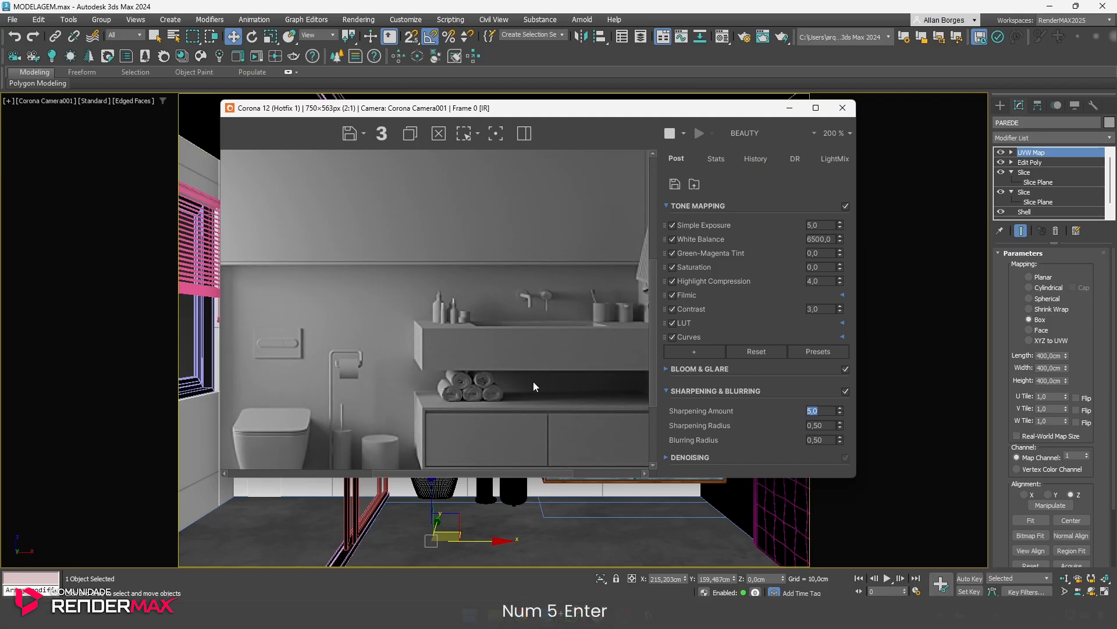
text(10)
key(Return)
text(5)
key(Return)
text(2)
key(Return)
text(2.5)
key(Return)
Collapse Sharpening & Blurring and Tone Mapping, and open the loading of saved post-processing settings without loading a file
click(716, 391)
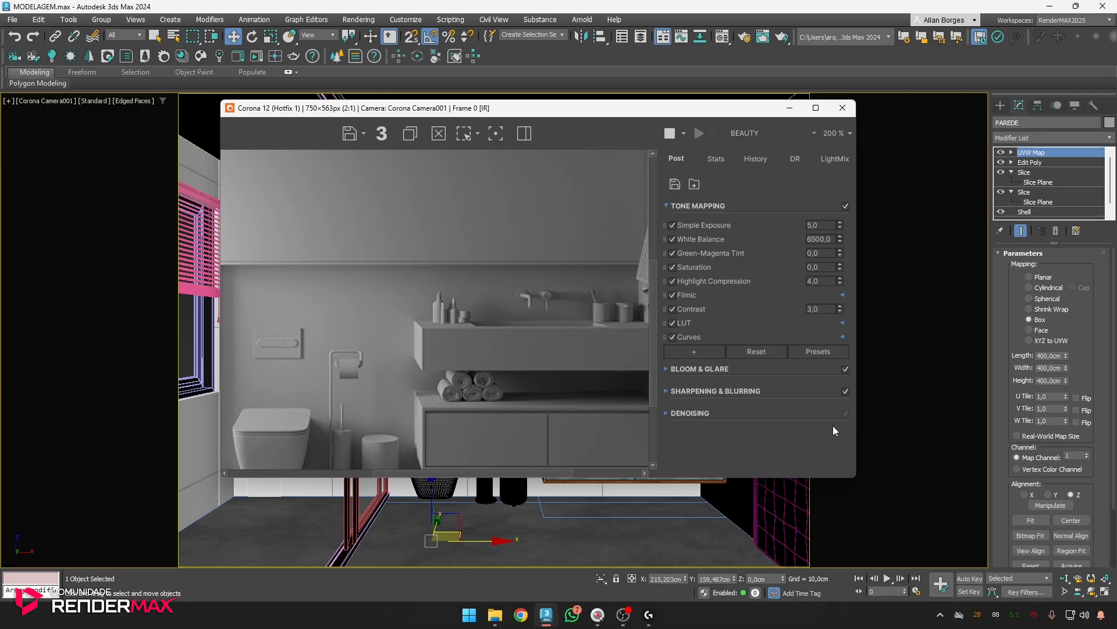
scroll(552, 372, down, 1)
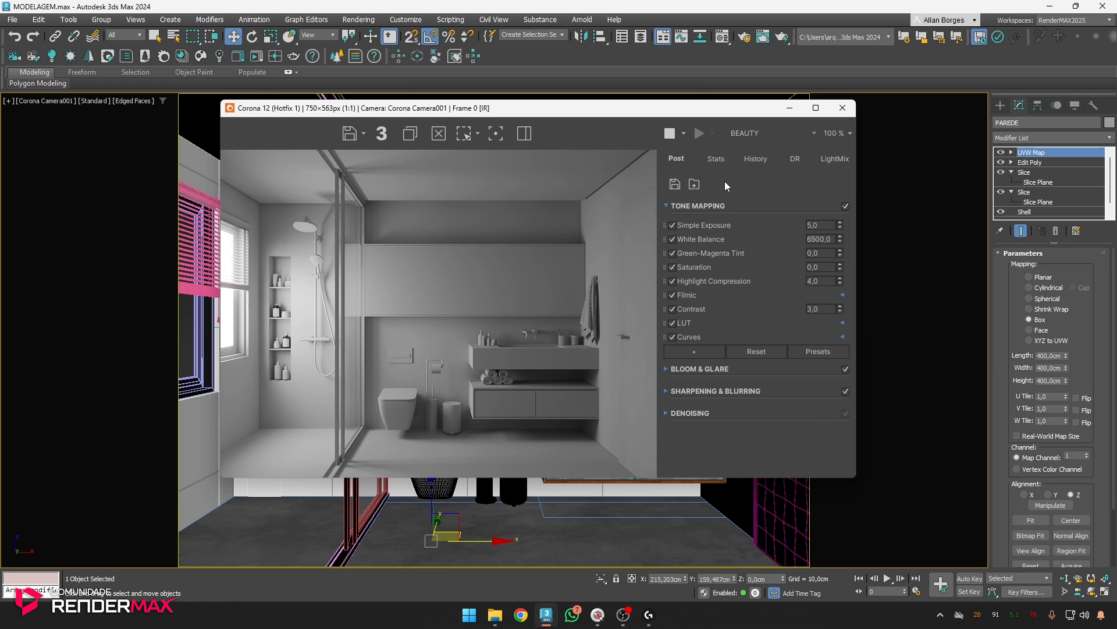
click(681, 206)
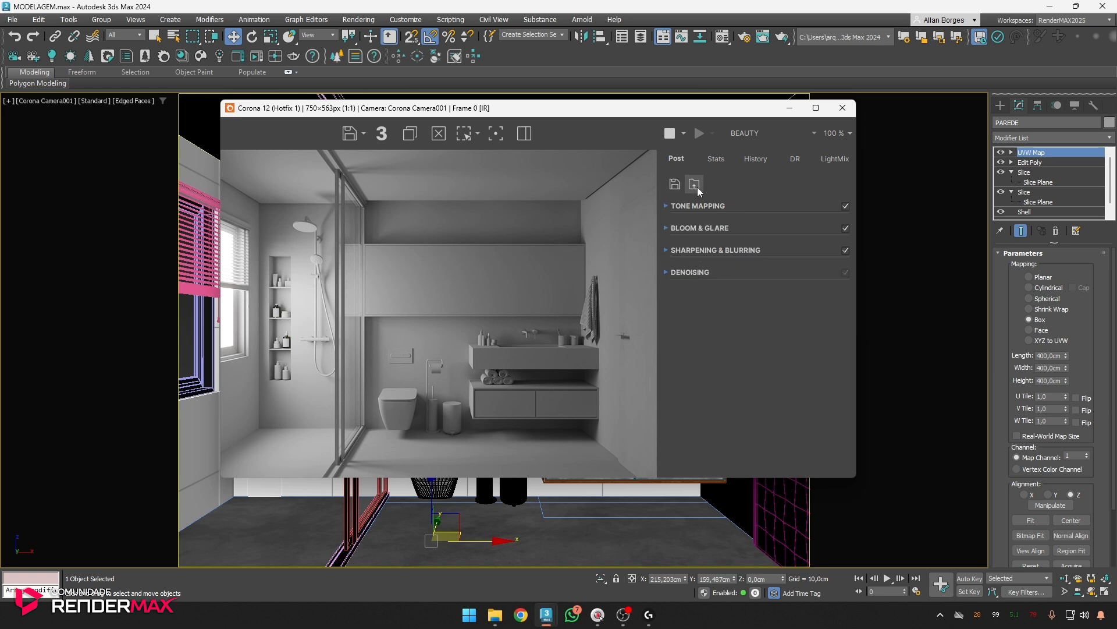
click(695, 185)
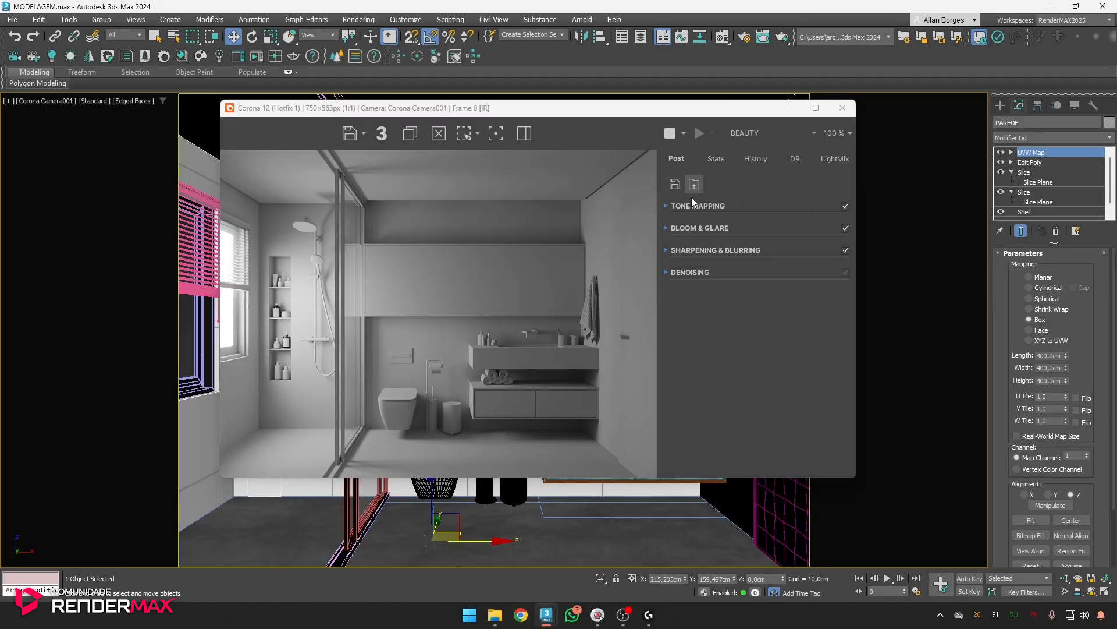
click(887, 452)
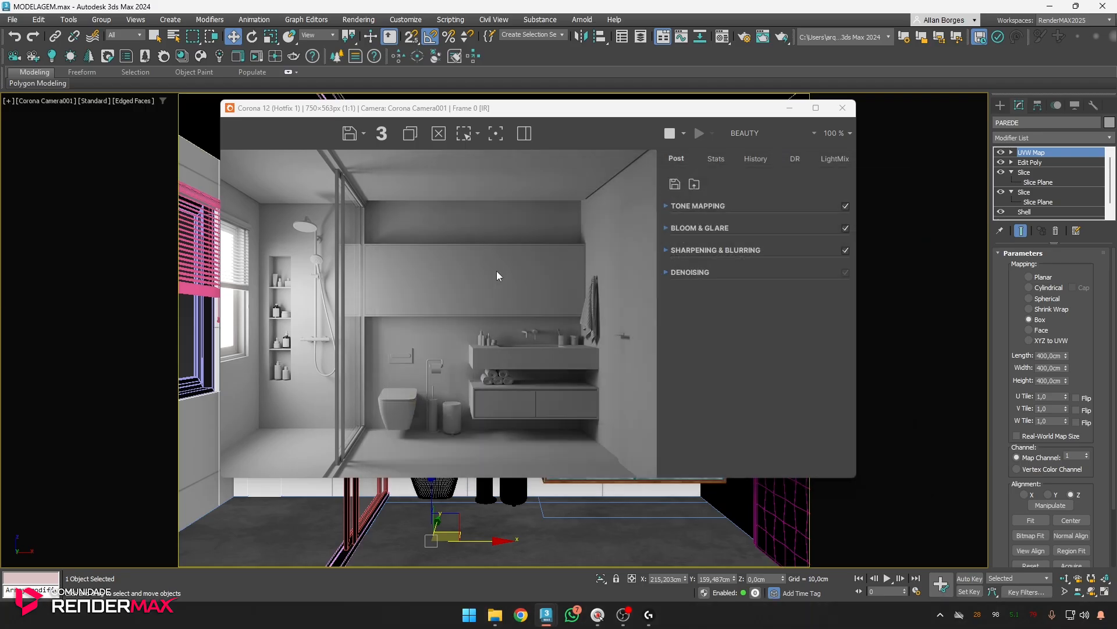